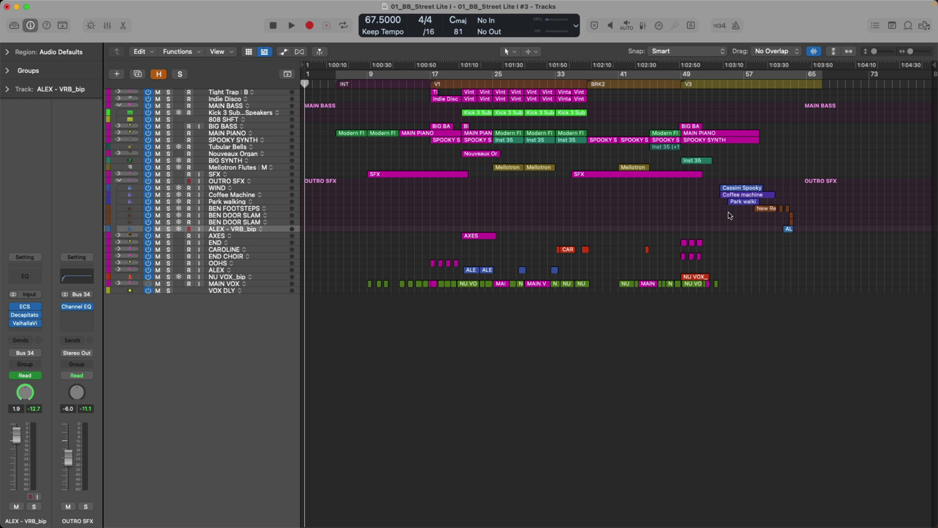
Zoom in on the Cassini, Coffee machine, Park walking and New Recording regions at the song's end
drag(719, 178, 802, 239)
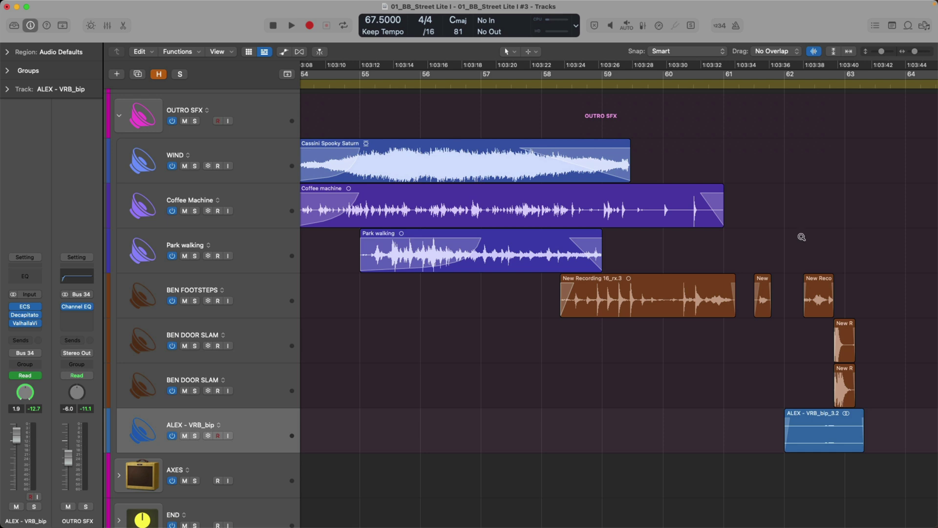
Zoom back out, place the playhead at bar 49, and zoom in on the area around it
ctrl+alt+click(802, 237)
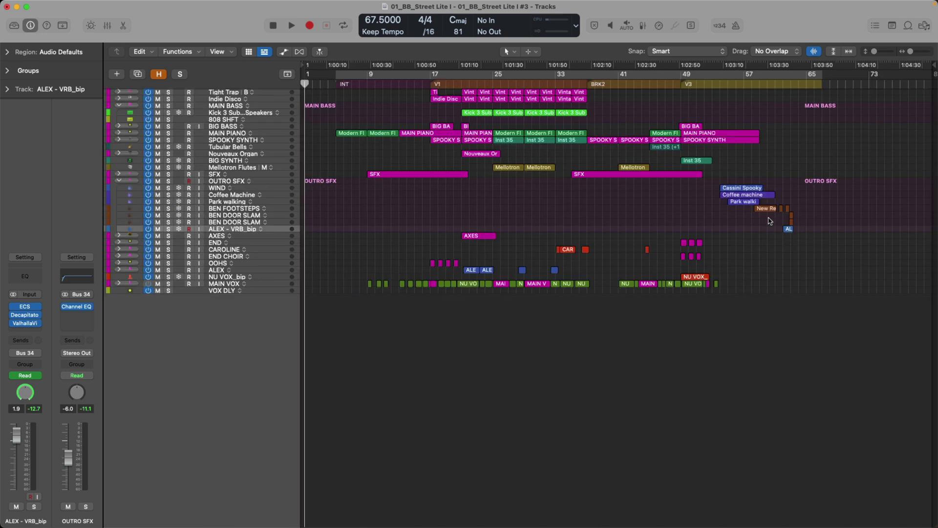
click(681, 85)
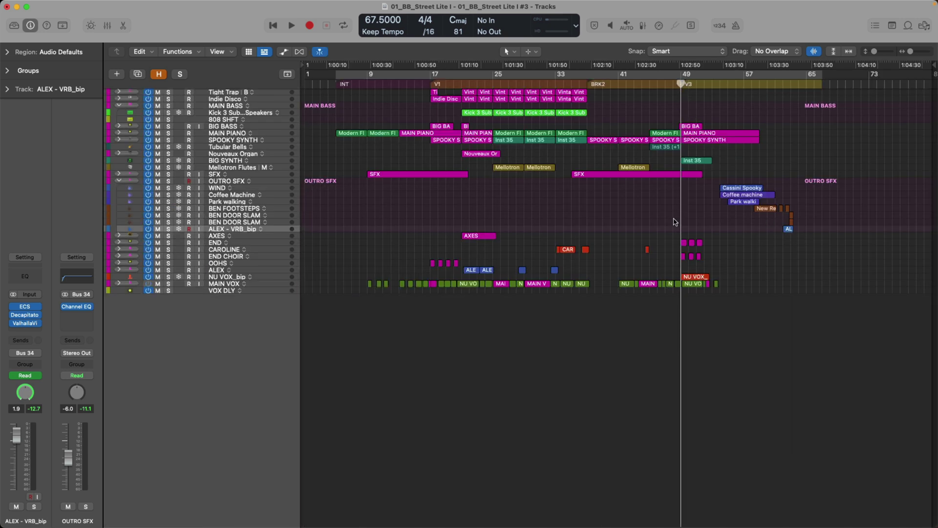
drag(642, 137, 830, 312)
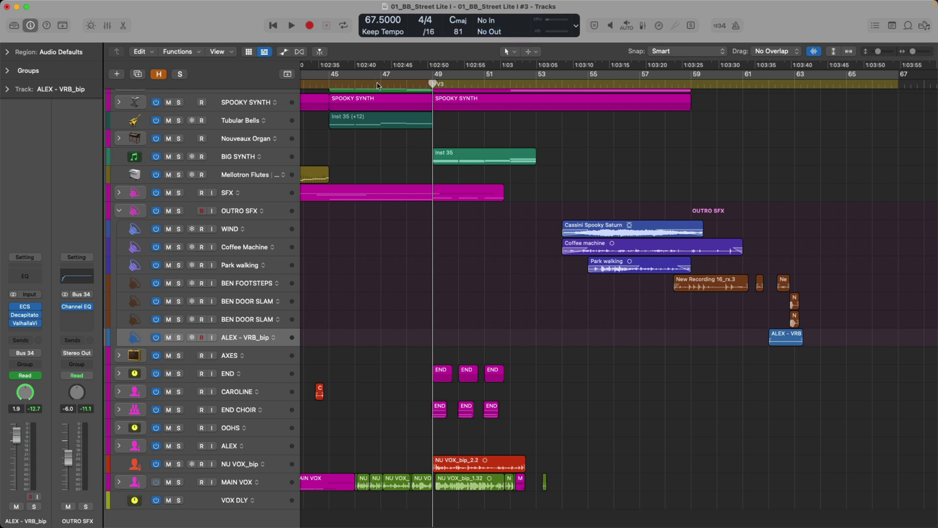
Play the outro from bar 48, following it rightward through the sound effects, then stop
click(405, 86)
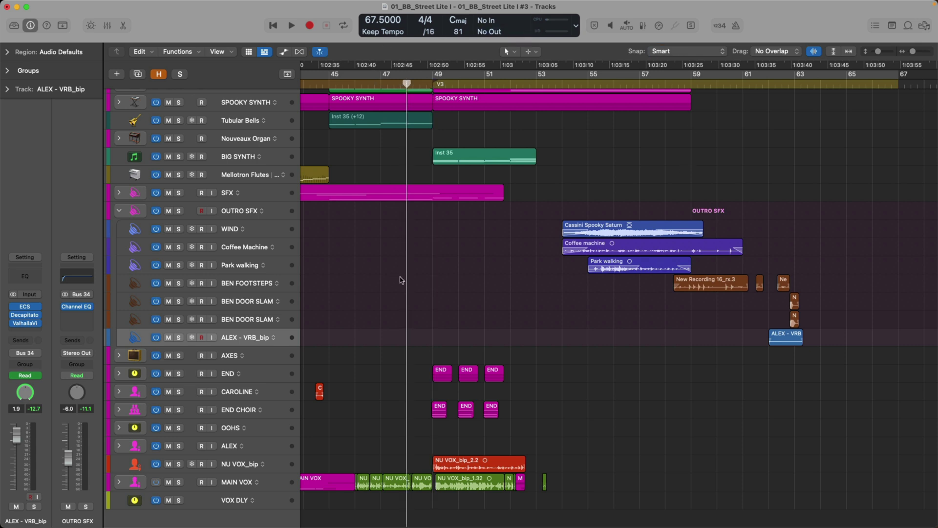
key(space)
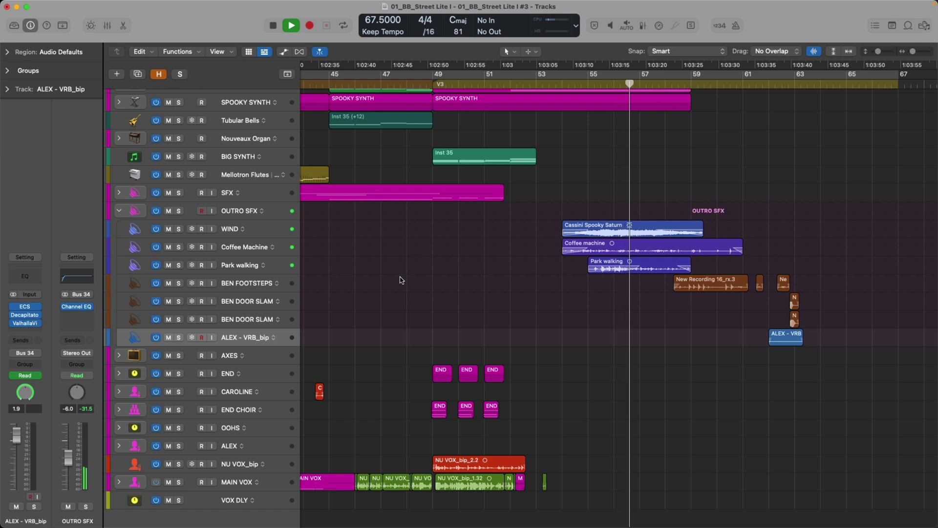
scroll(401, 280, right, 2)
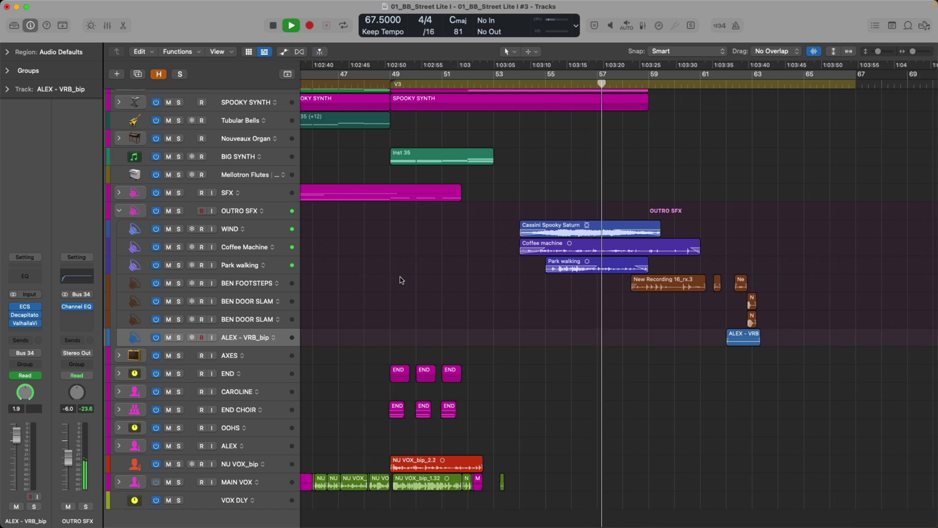
scroll(401, 280, right, 2)
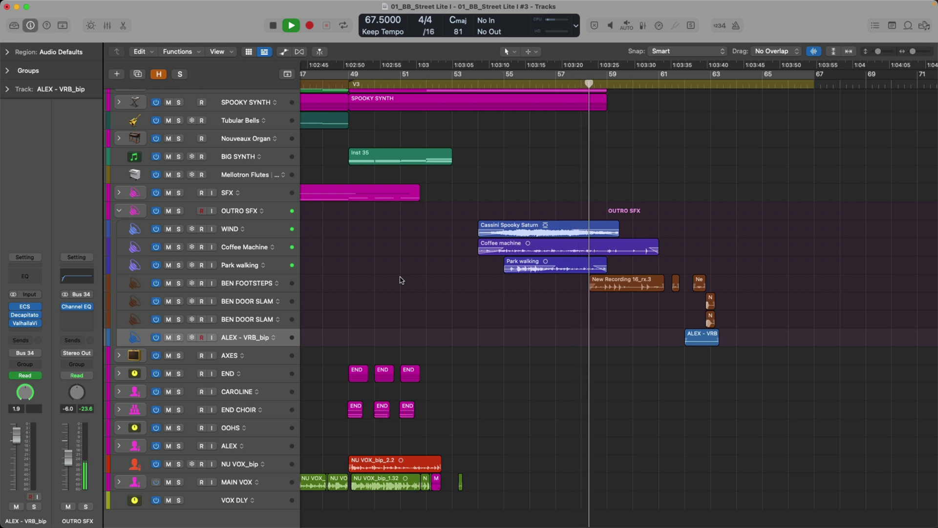
scroll(401, 280, right, 2)
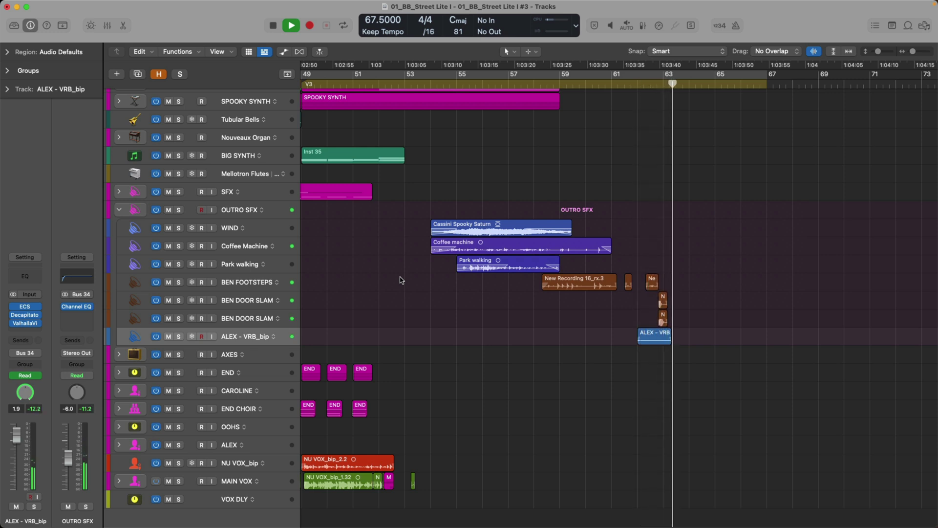
key(space)
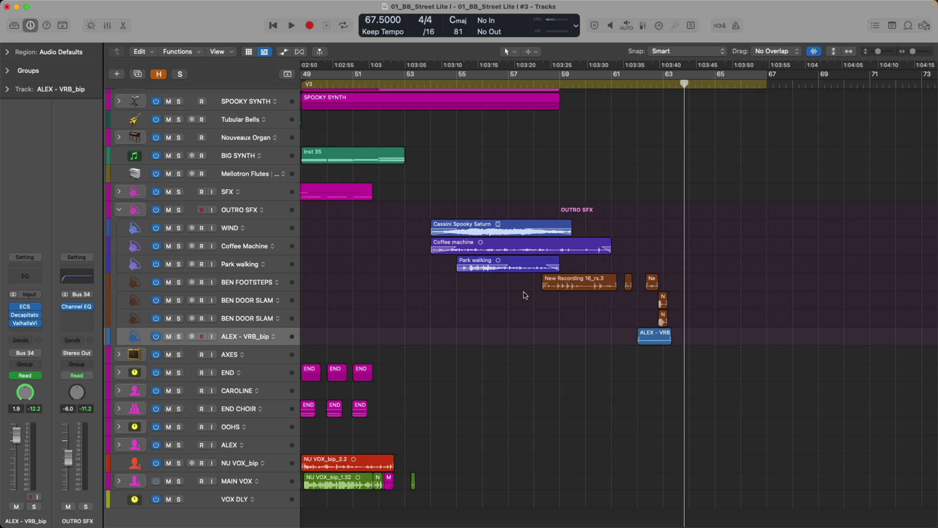
Show the file browser and switch from the Project view back to All Files
click(925, 28)
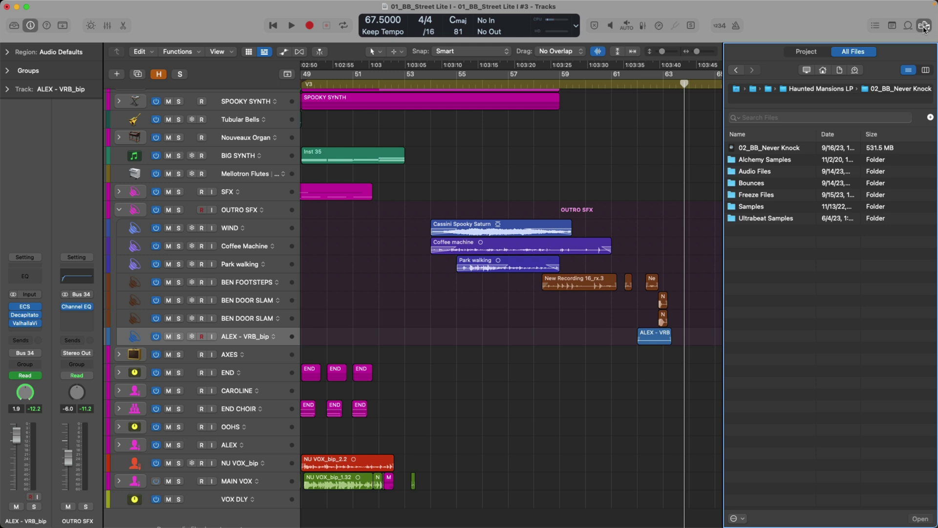
click(925, 27)
click(925, 28)
click(822, 55)
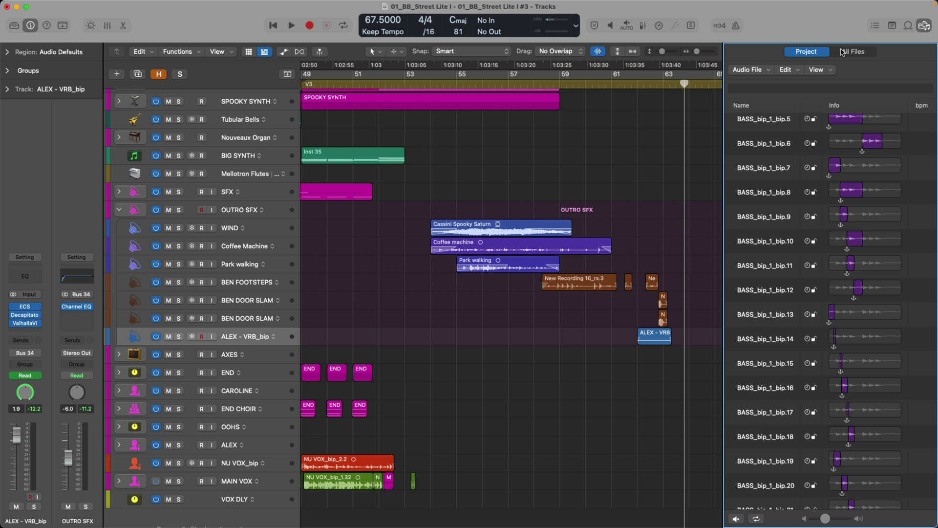
click(842, 52)
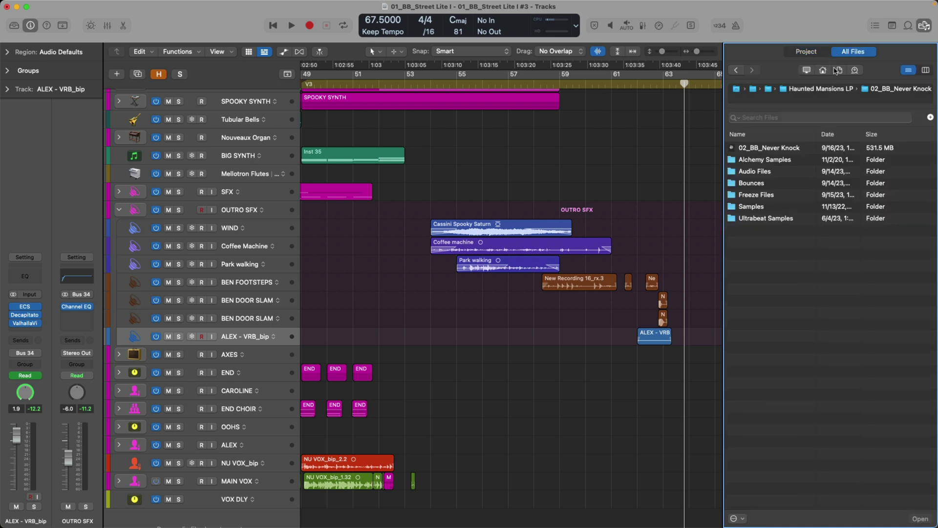
Browse the Computer, Home and Project locations, ending in the Untagged Loops folder
click(808, 71)
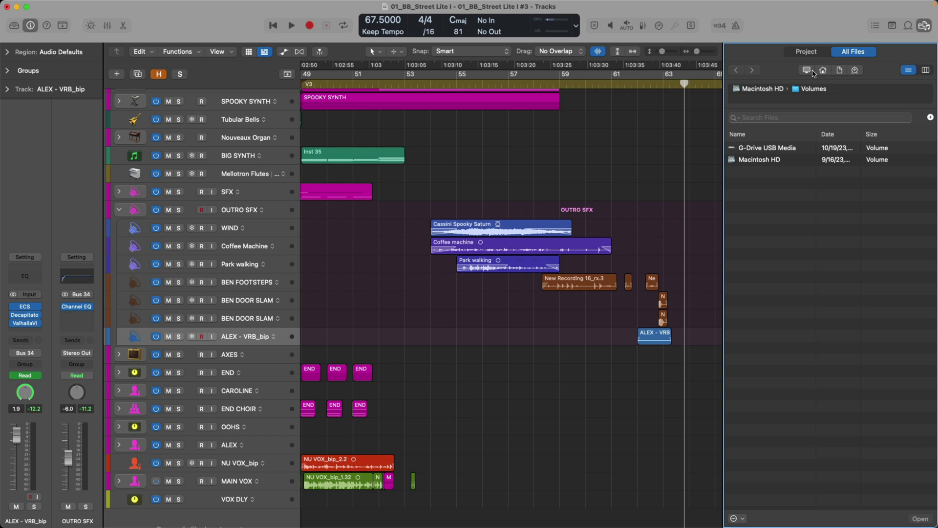
click(823, 71)
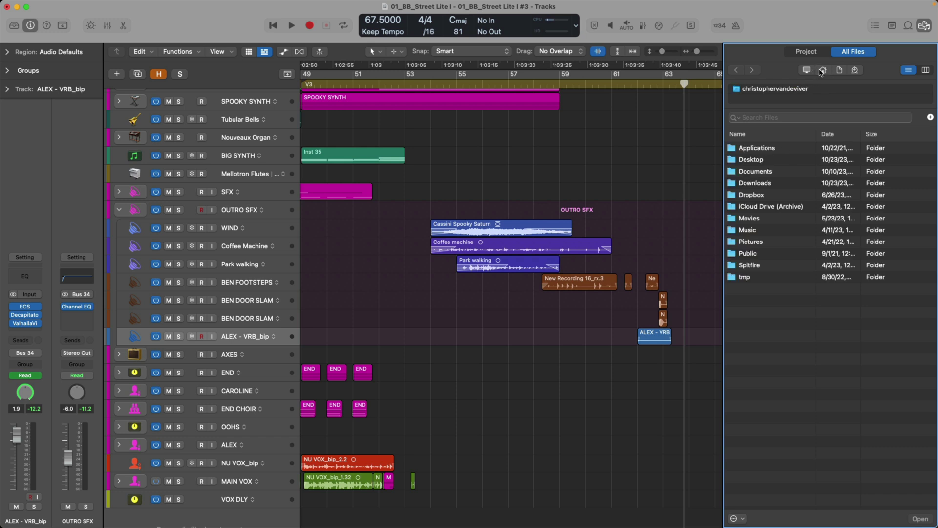
click(839, 71)
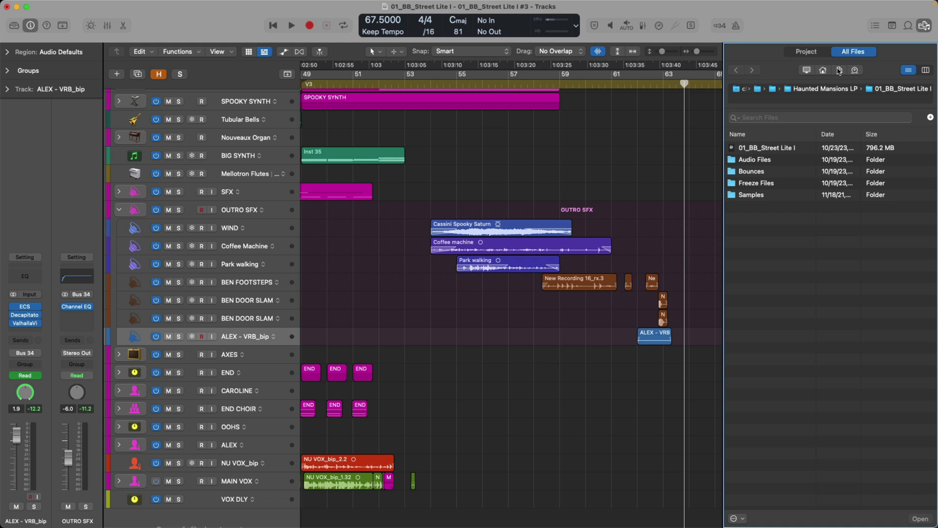
click(854, 71)
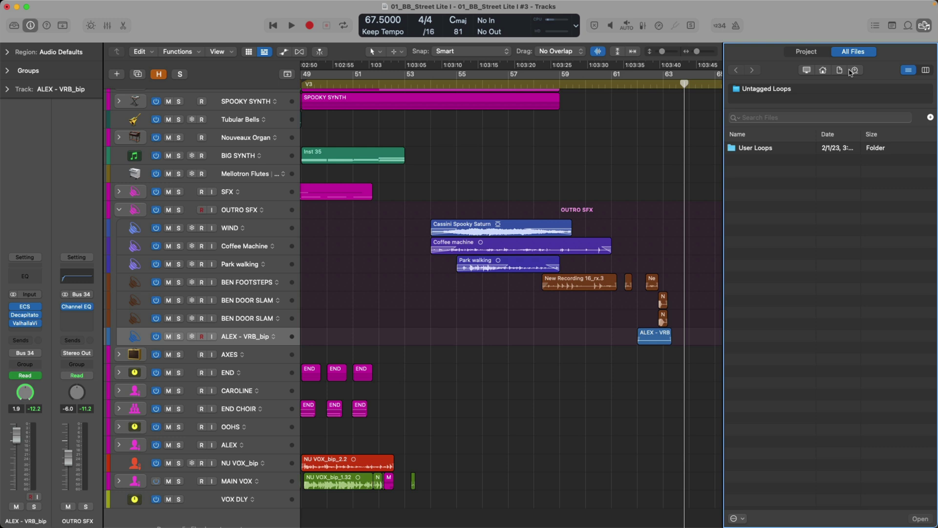
Navigate from Home to Desktop > WIP > Haunted Mansions LP
click(828, 71)
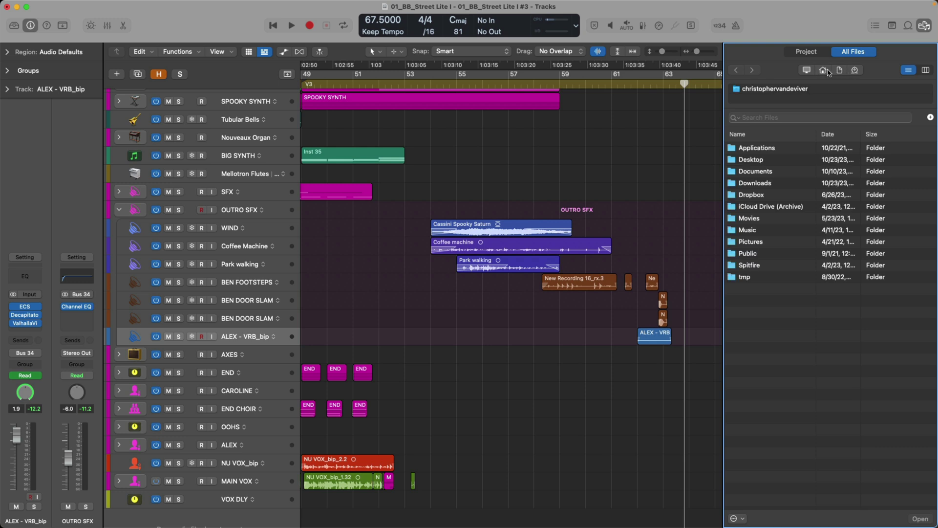
double_click(788, 161)
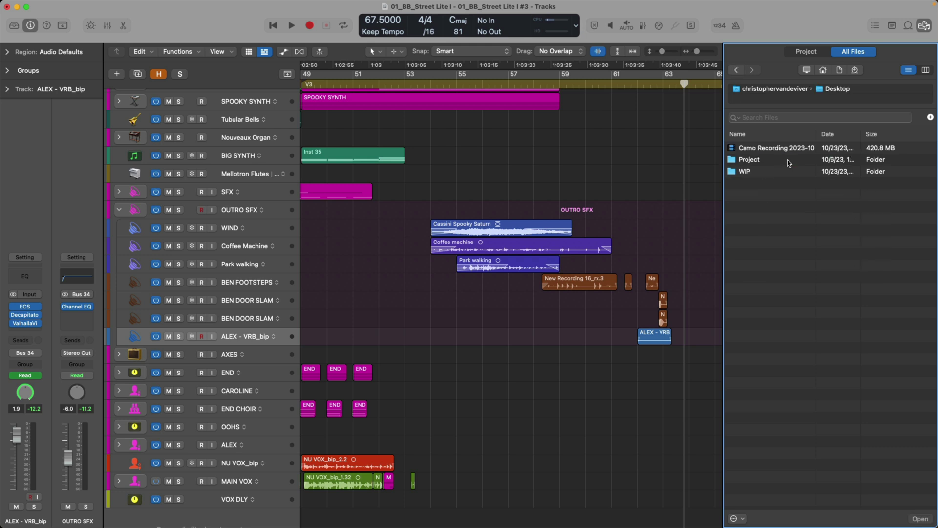
double_click(767, 171)
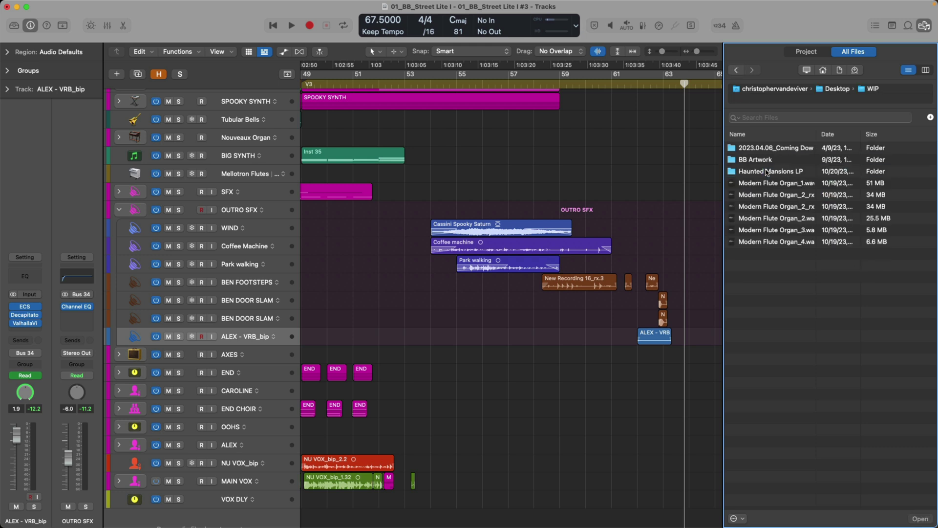
double_click(768, 171)
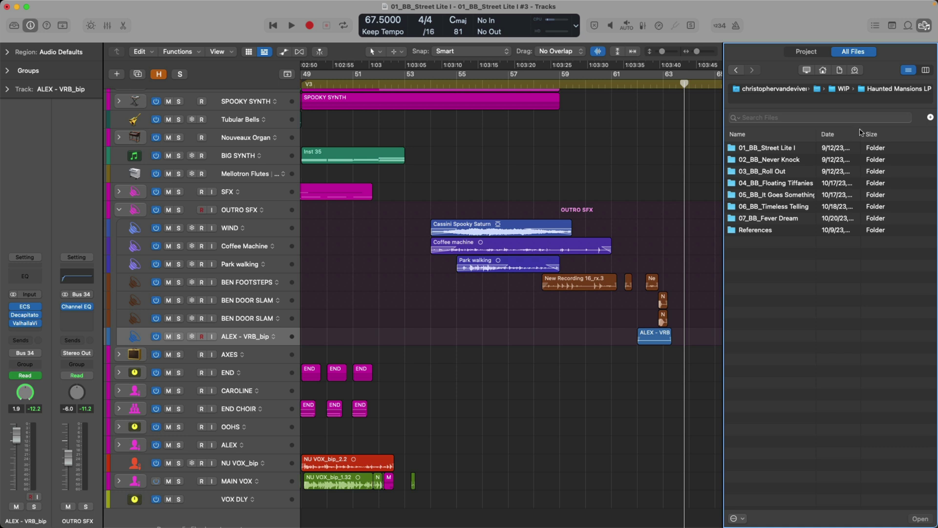
In column view, select 02_BB_Never Knock.logicx after checking its Alchemy Samples, Audio Files and Bounces folders
click(923, 72)
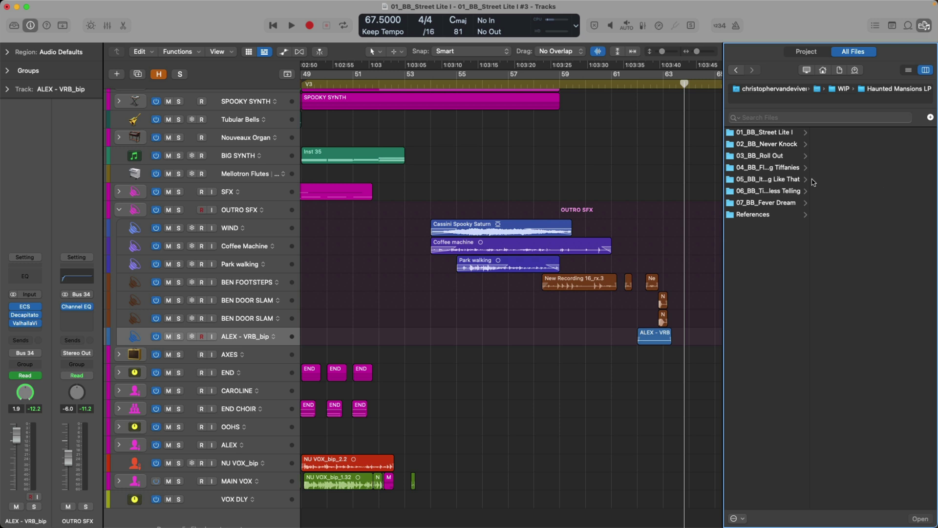
click(793, 146)
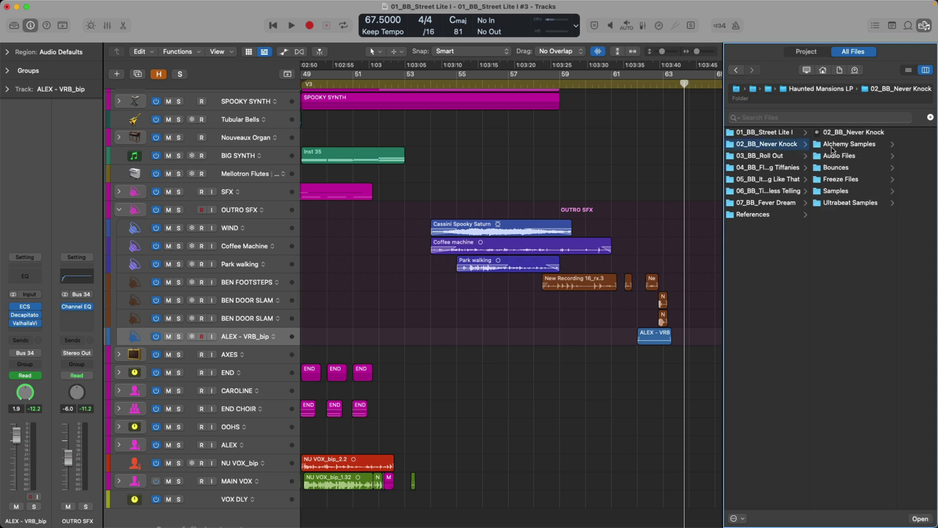
click(856, 134)
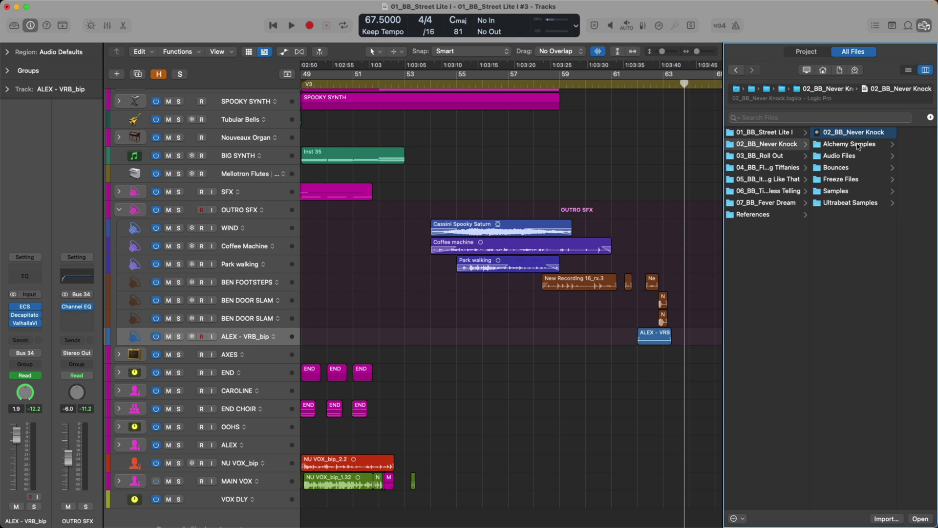
click(858, 146)
click(817, 156)
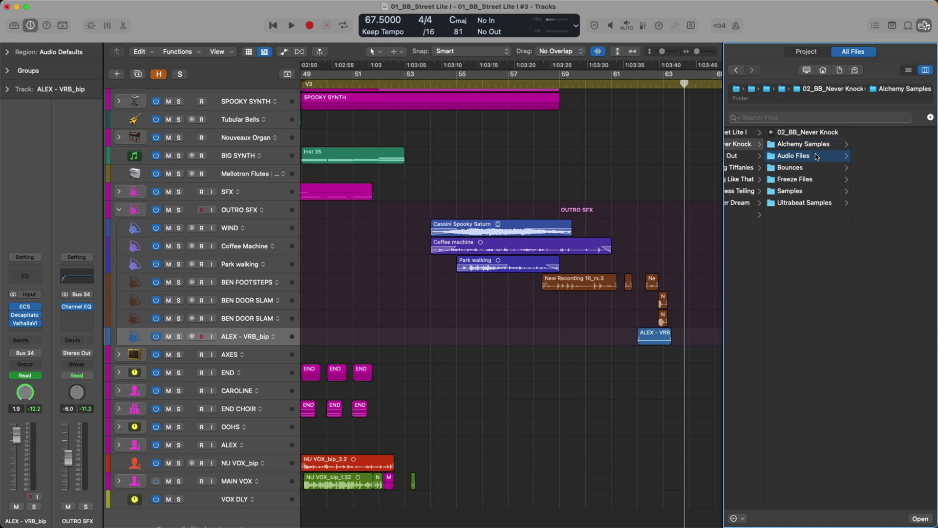
click(815, 167)
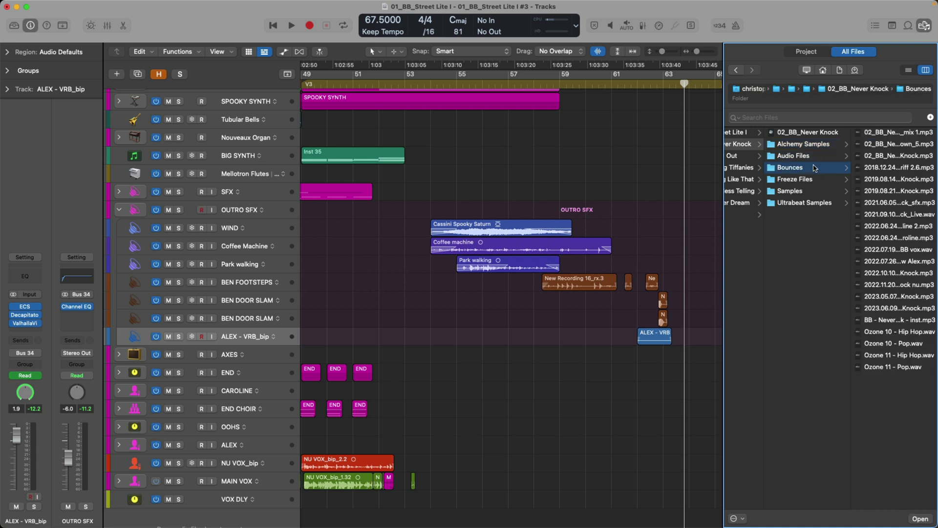
click(808, 136)
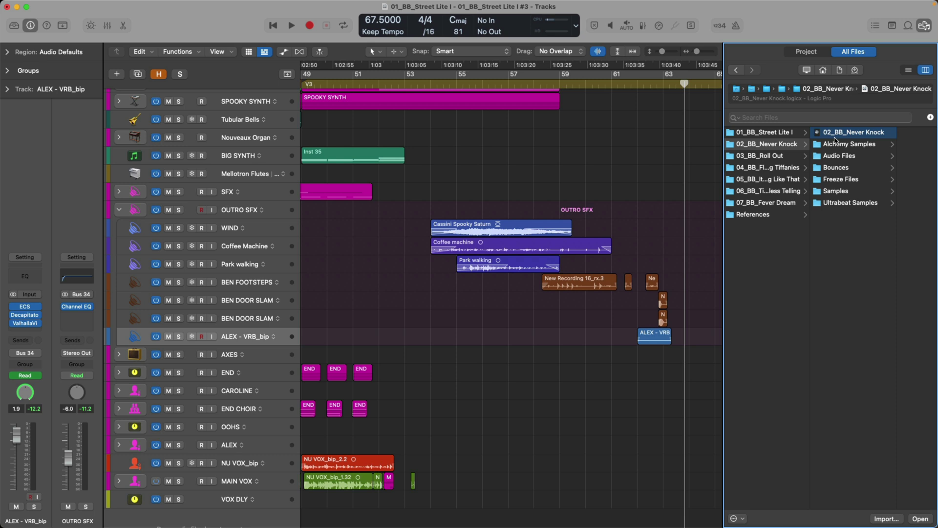
Open 02_BB_Never Knock.logicx for import, keeping project alternative #1 from 9/16/23
double_click(838, 138)
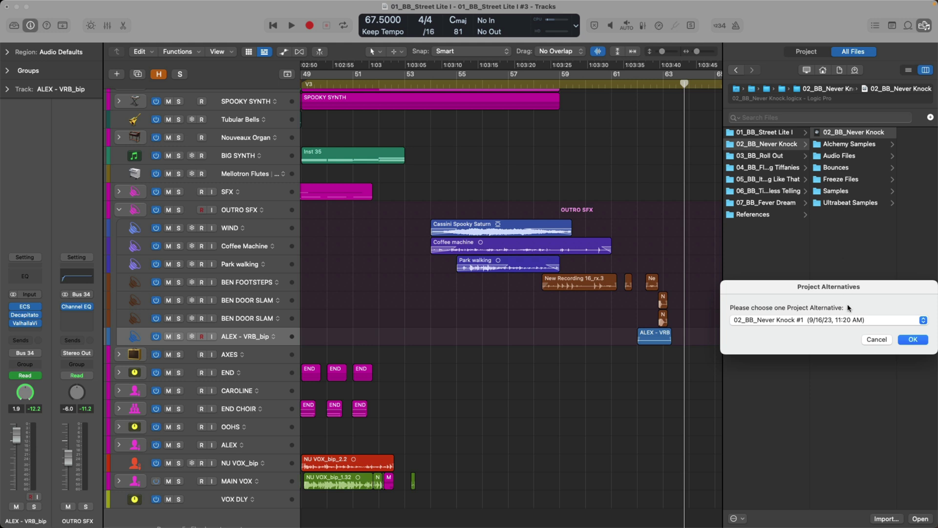
click(850, 320)
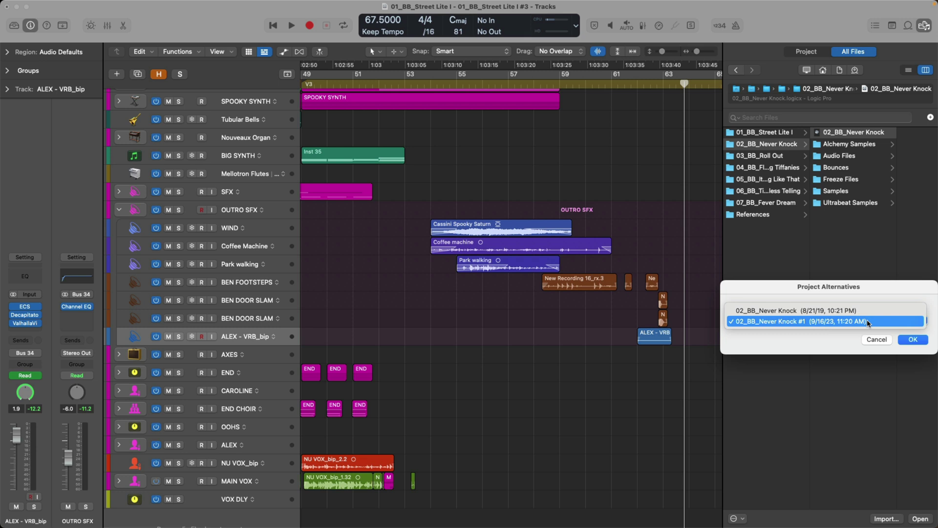
click(868, 322)
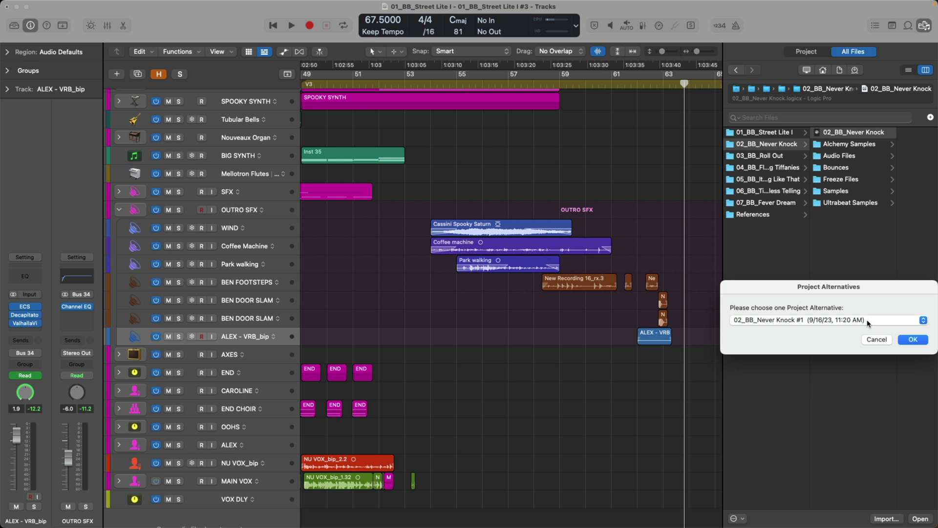
click(905, 341)
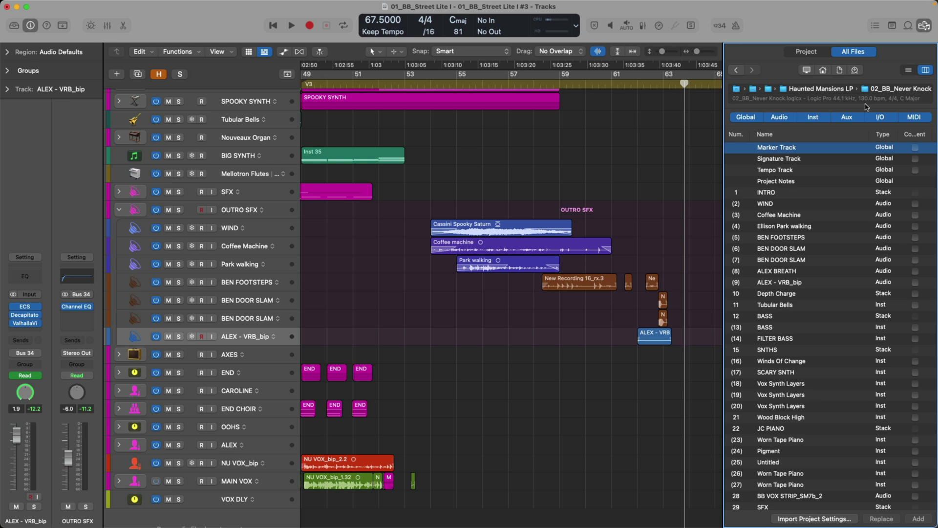
click(777, 119)
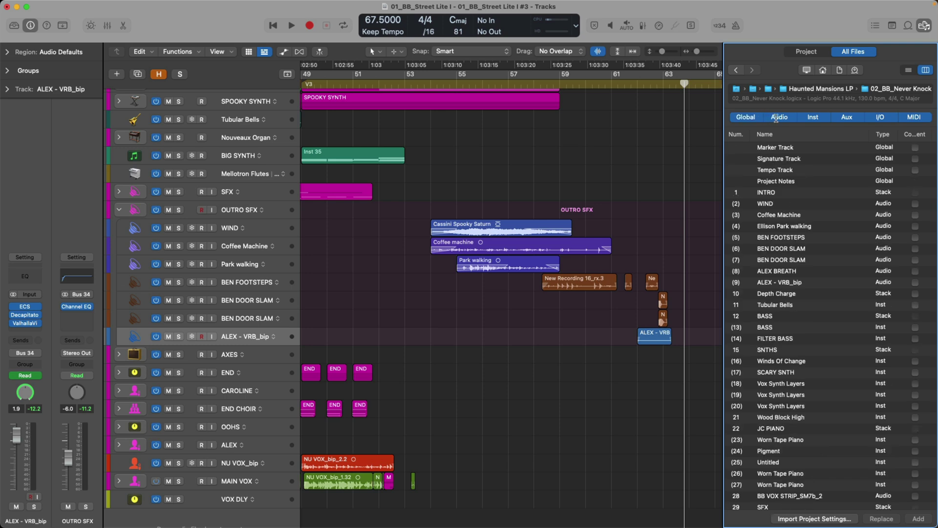
click(776, 118)
click(791, 118)
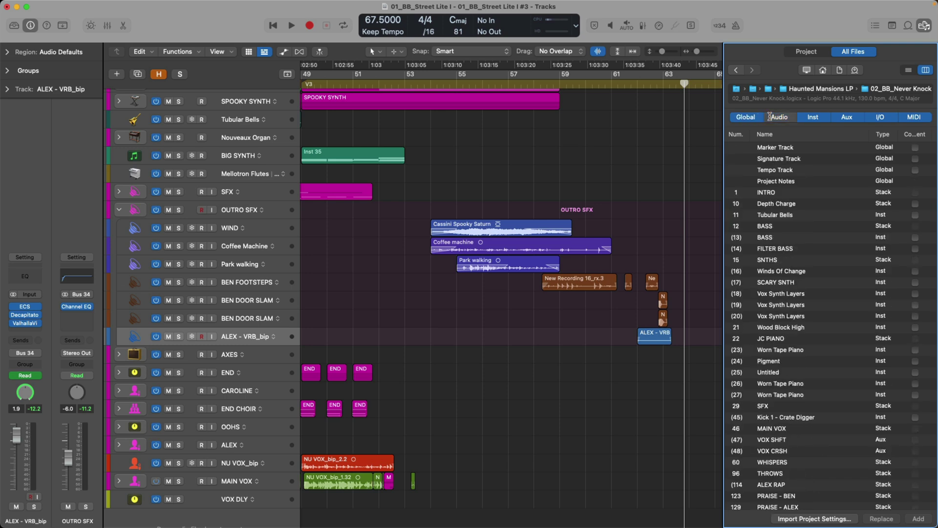
click(791, 118)
click(813, 118)
click(813, 118)
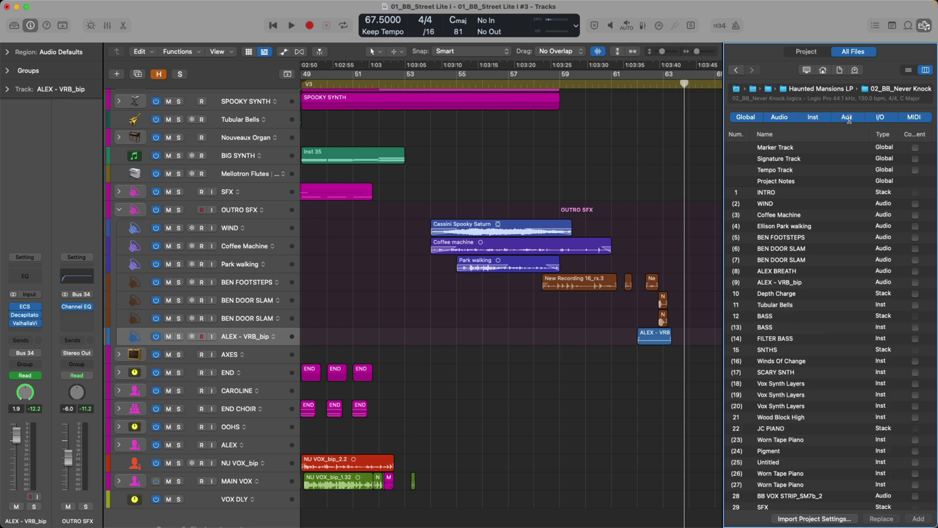
click(849, 118)
click(849, 117)
click(879, 117)
click(878, 117)
click(918, 117)
click(918, 117)
scroll(813, 178, right, 5)
scroll(813, 178, right, 8)
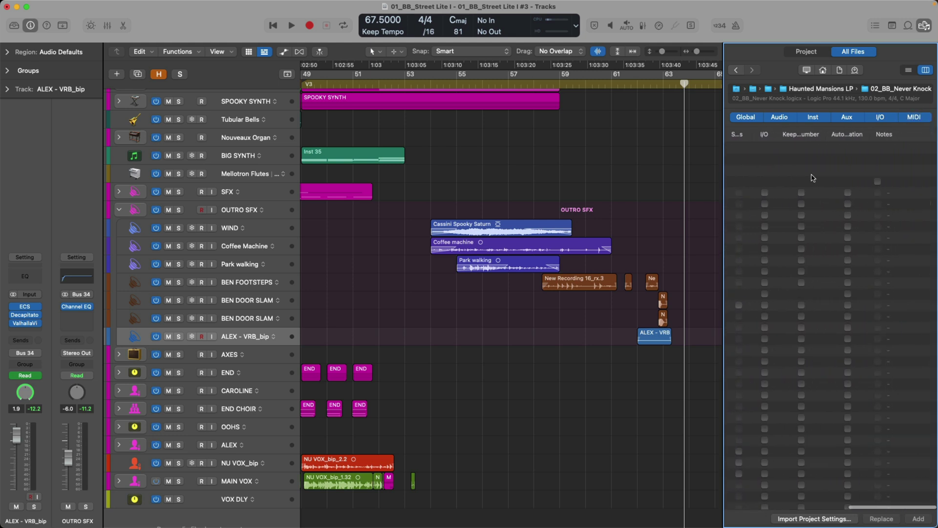
scroll(812, 178, left, 8)
scroll(782, 176, right, 6)
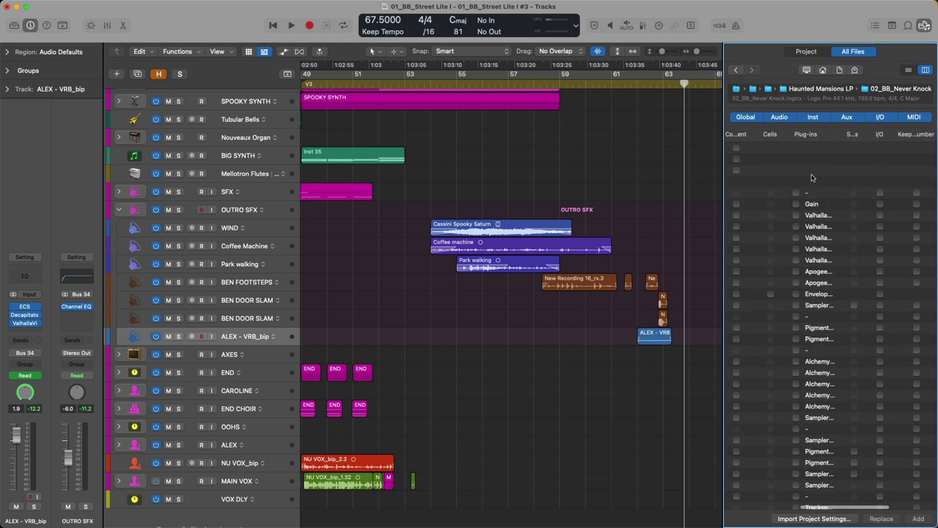
scroll(733, 172, left, 4)
Widen the import browser and its Content and Sends columns so the titles read fully
drag(724, 172, 615, 173)
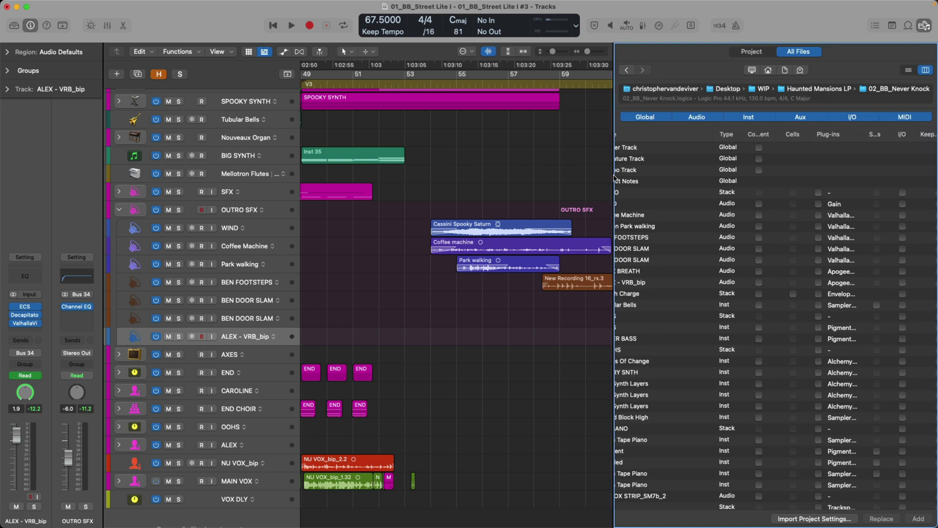
scroll(710, 172, left, 3)
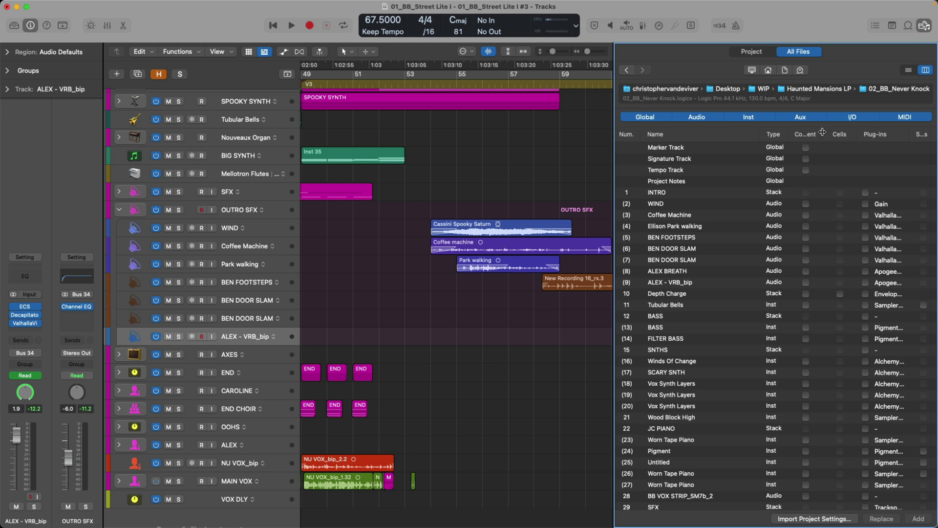
drag(823, 133, 847, 132)
scroll(782, 147, right, 5)
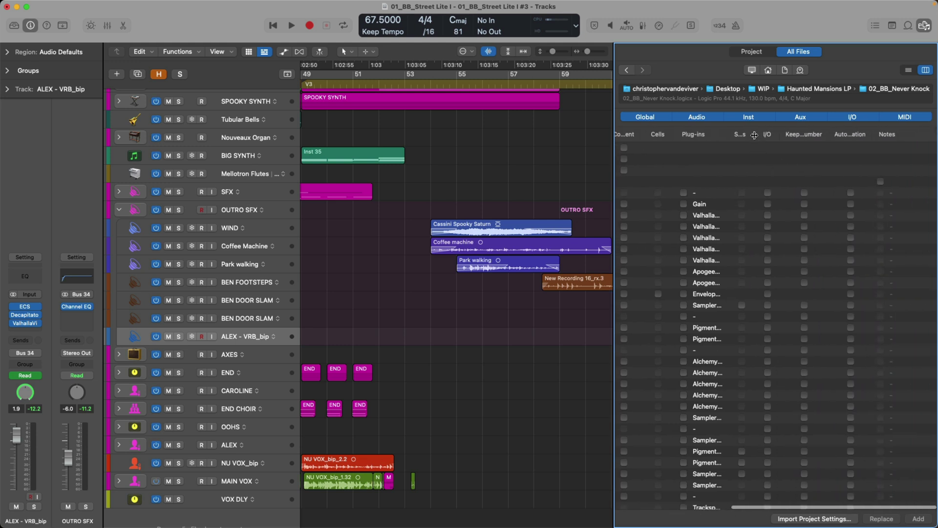
drag(755, 135, 781, 134)
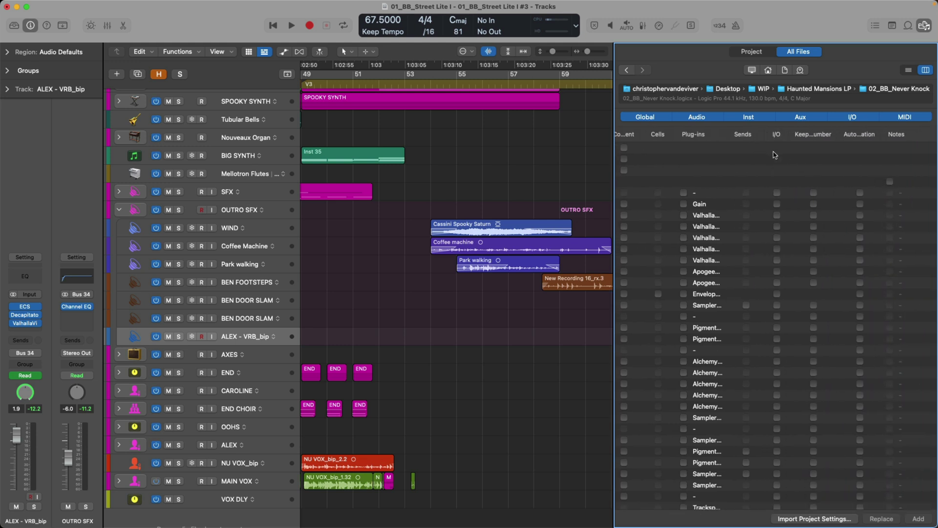
scroll(773, 155, left, 5)
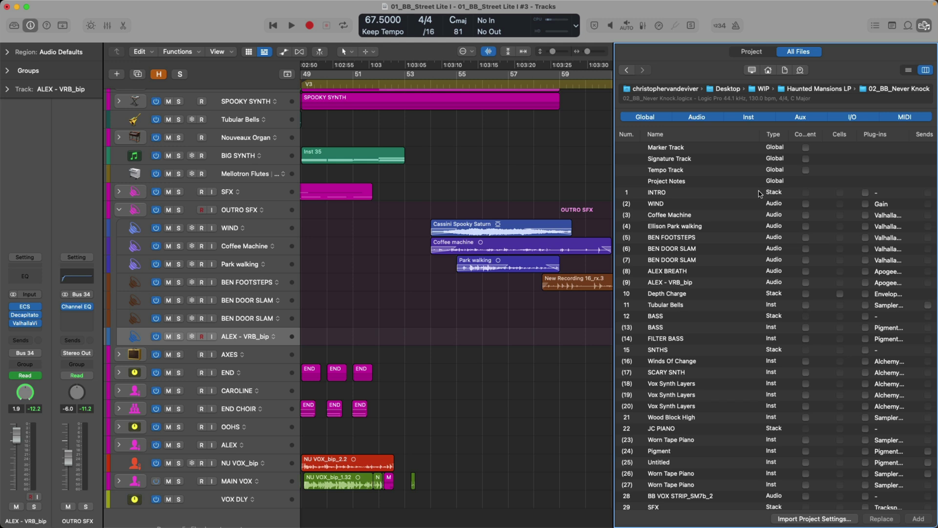
Select rows from the INTRO stack down to VRB_bip and tick Content for them
click(751, 208)
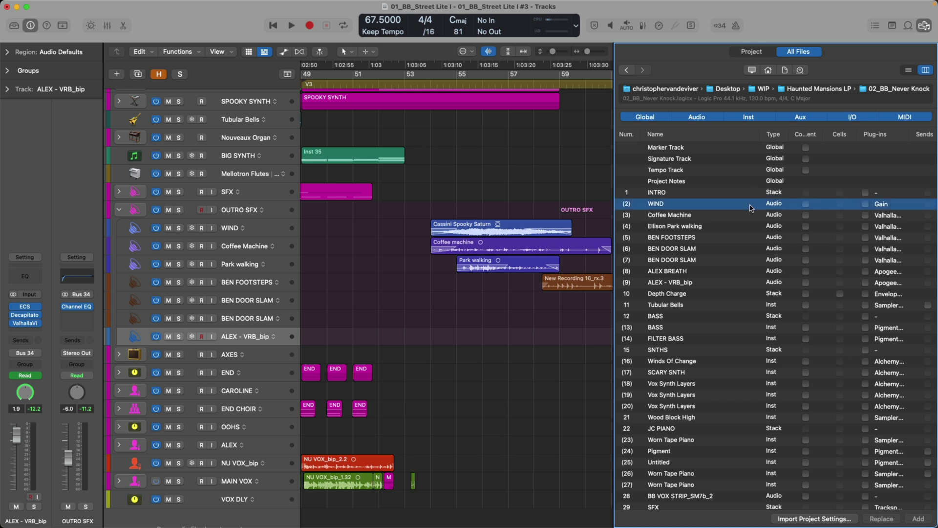
click(748, 218)
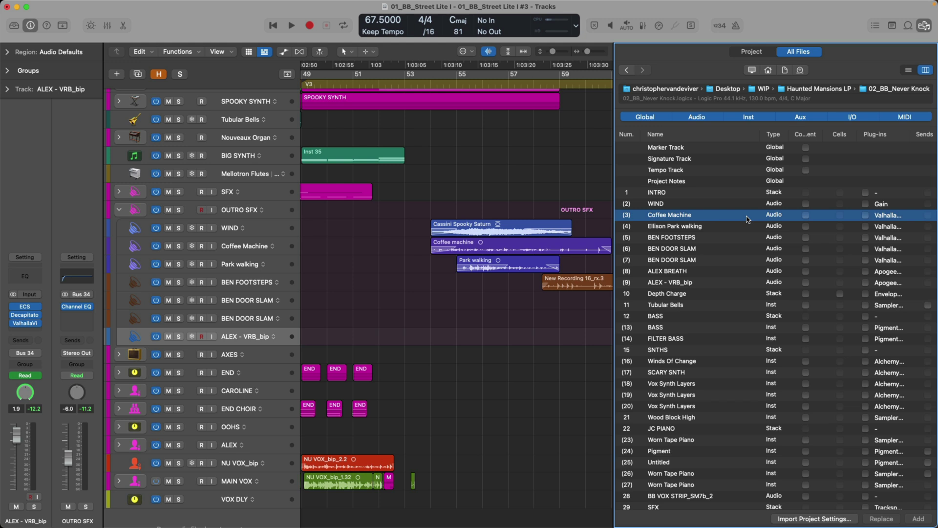
click(745, 229)
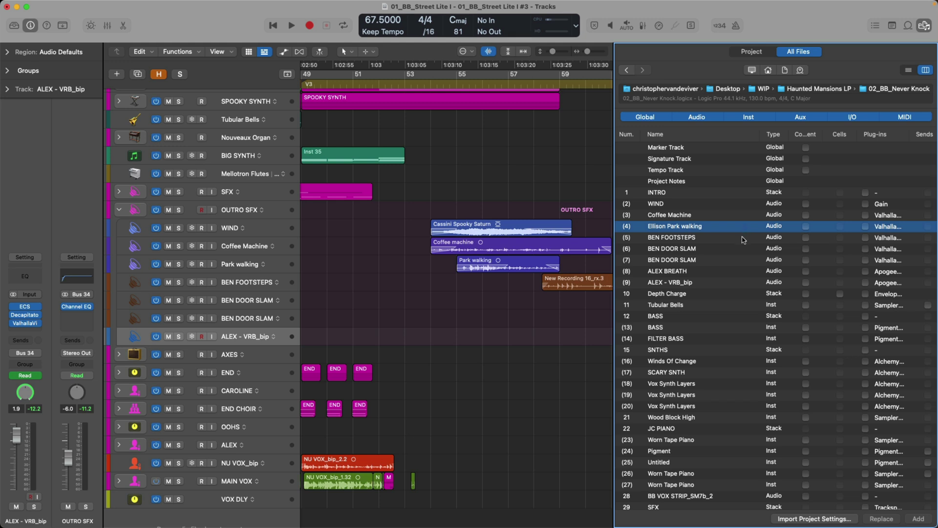
click(743, 239)
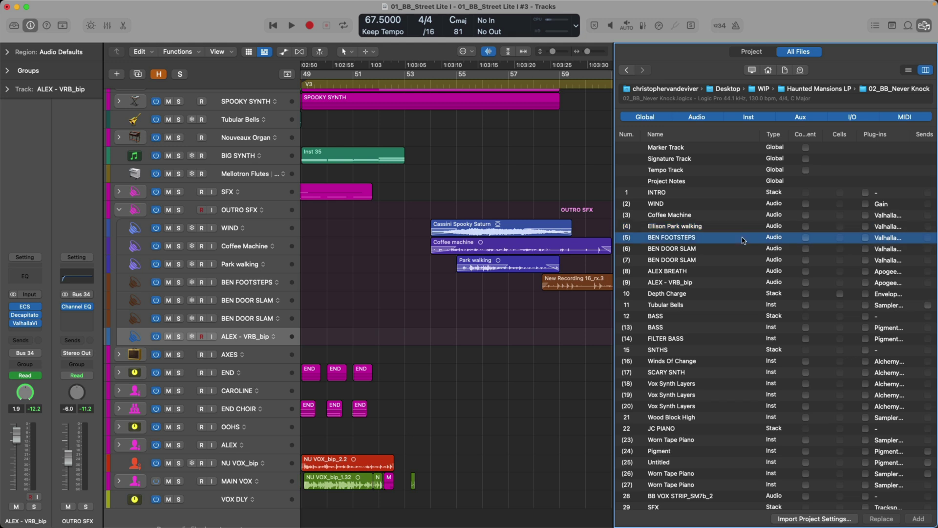
click(733, 274)
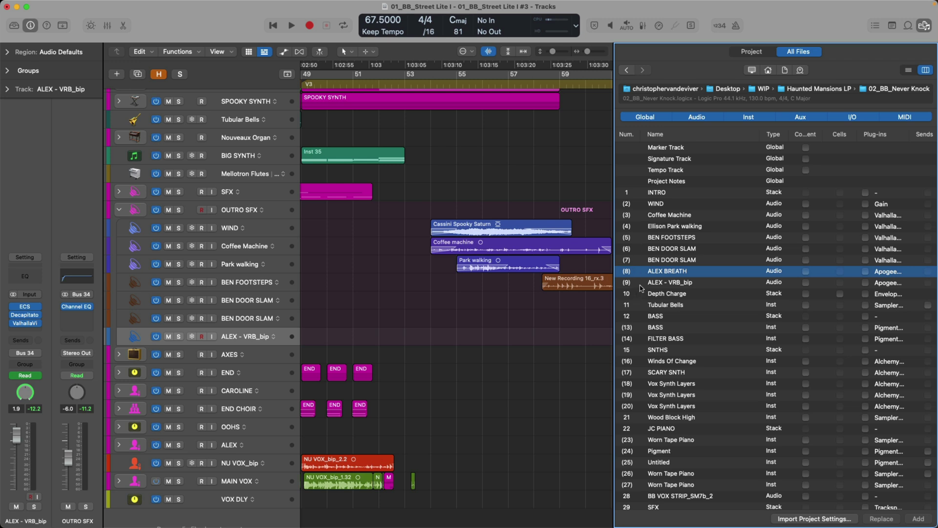
click(678, 194)
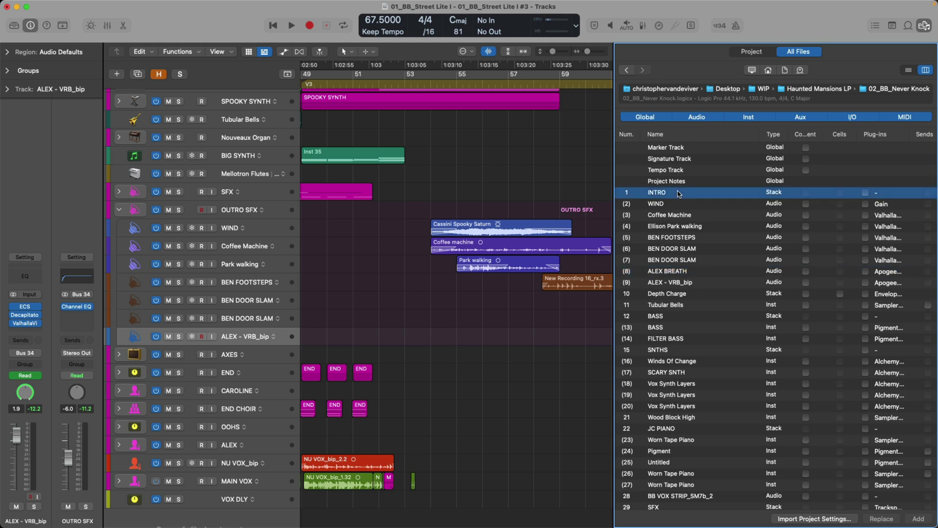
shift+click(702, 284)
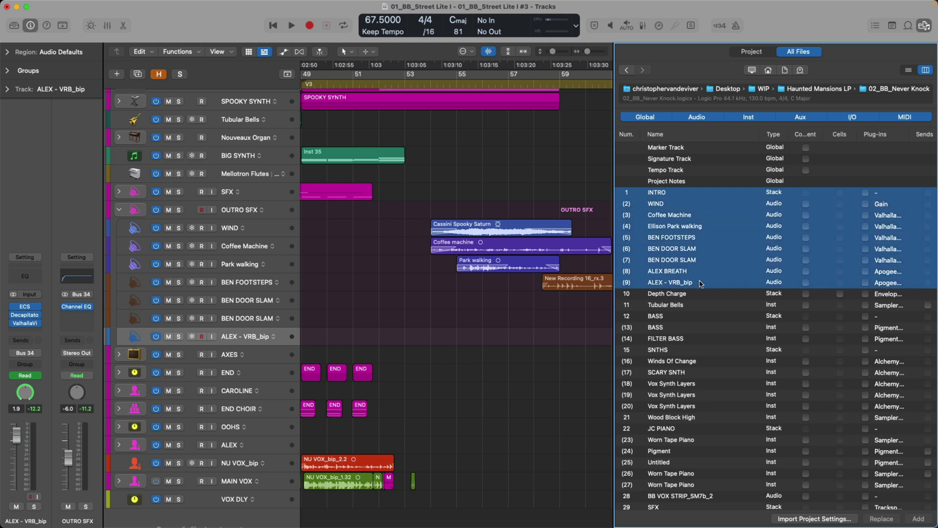
click(806, 204)
Tick Plug-ins, I/O and Automation for the nine selected INTRO rows
click(865, 206)
scroll(796, 225, right, 4)
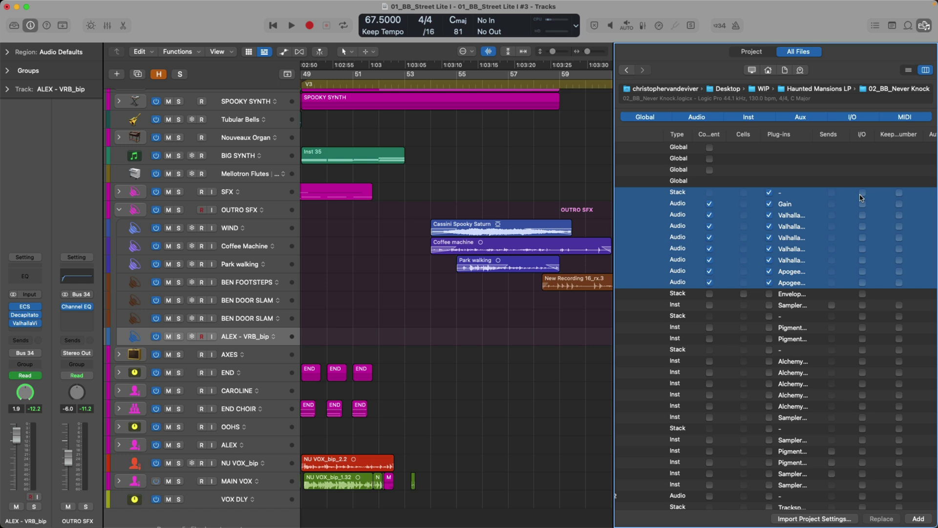
click(861, 194)
scroll(861, 195, right, 4)
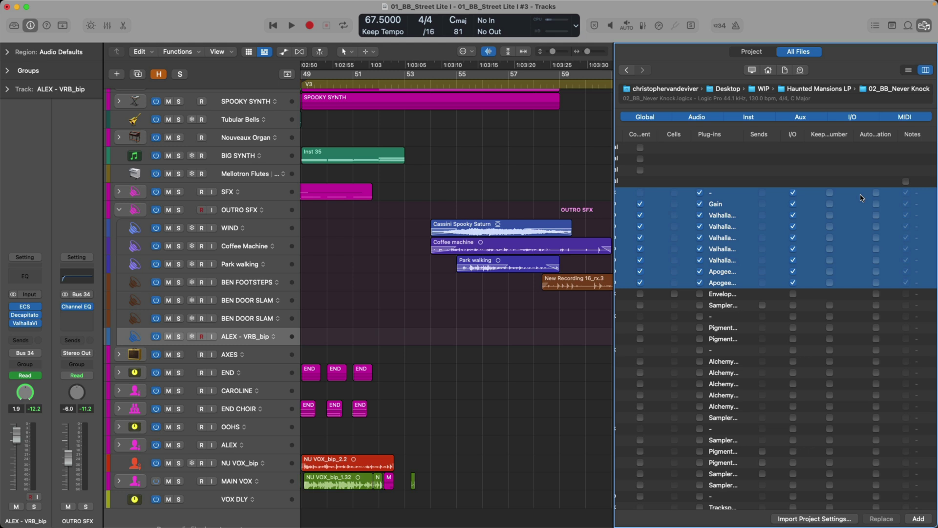
click(875, 194)
Add the selected tracks to the project and accept the INTRO | Aux import dialog
click(918, 518)
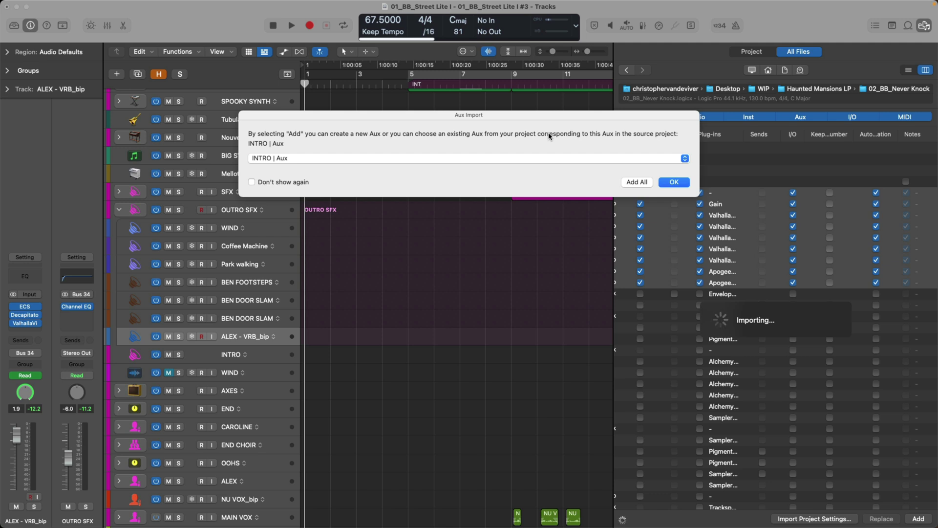
click(636, 181)
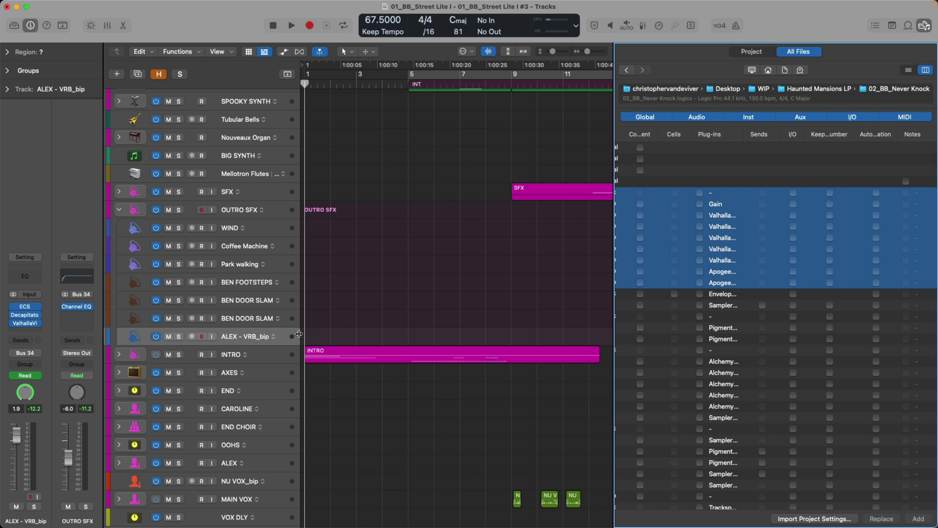
Select the imported INTRO folder track and expand it
click(289, 351)
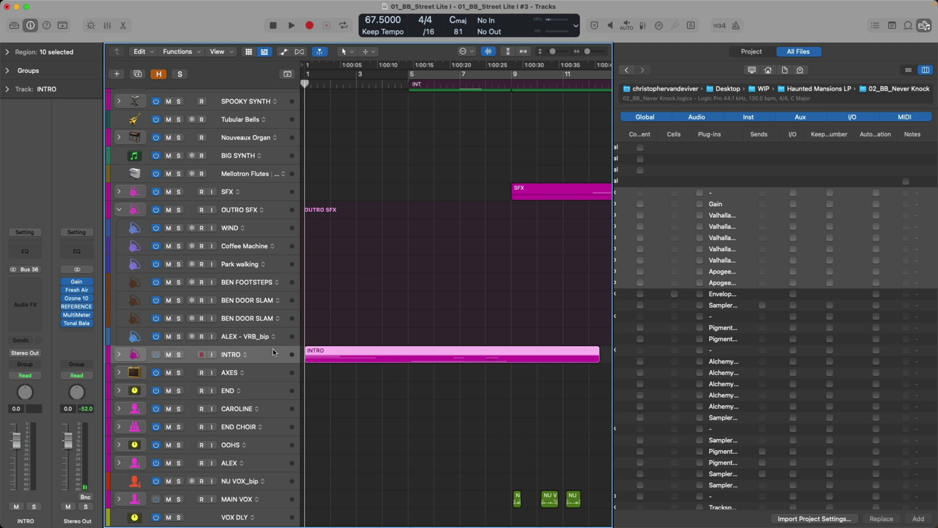
click(119, 355)
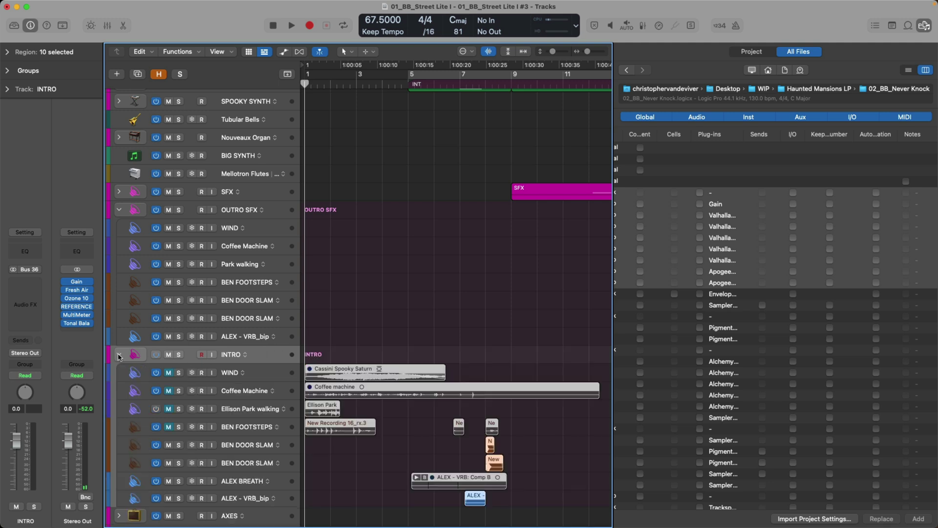
scroll(373, 321, down, 3)
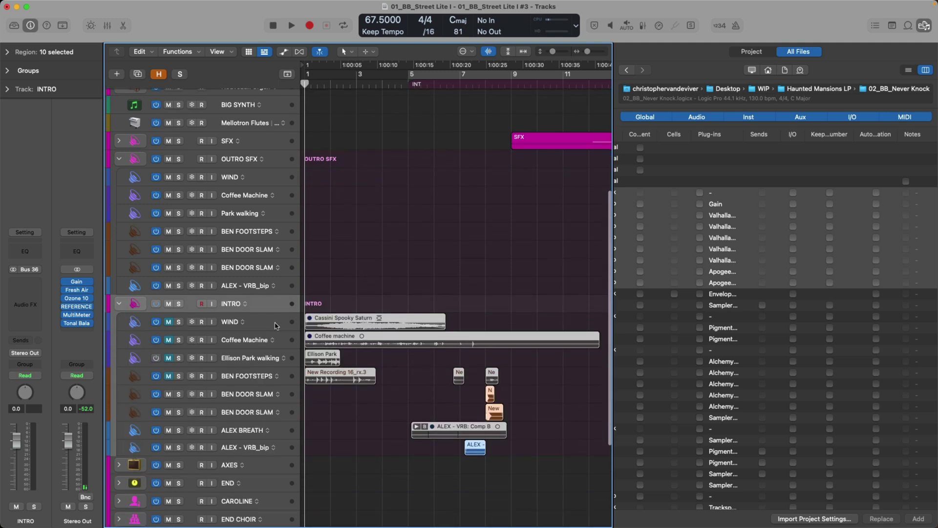
Check each imported track in turn, from WIND through the two door slams and breath to VRB_bip
click(246, 326)
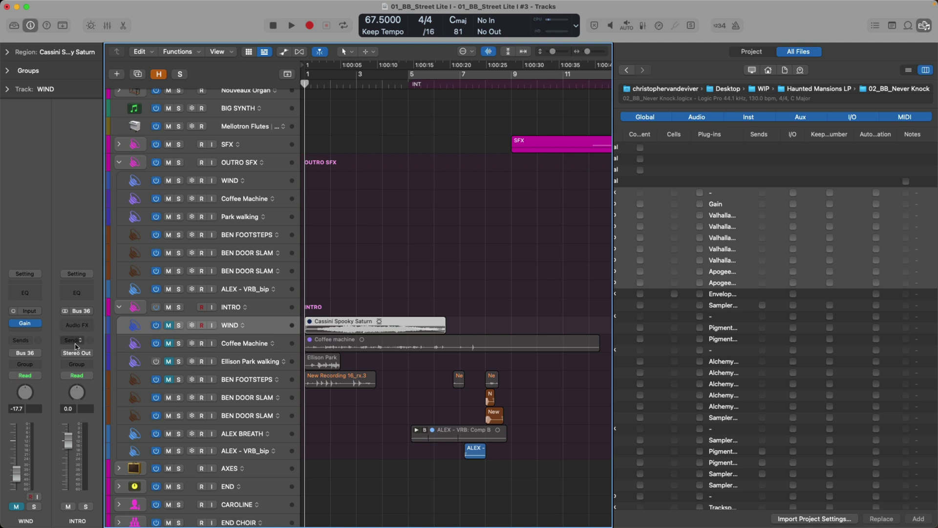
click(231, 345)
scroll(231, 345, up, 1)
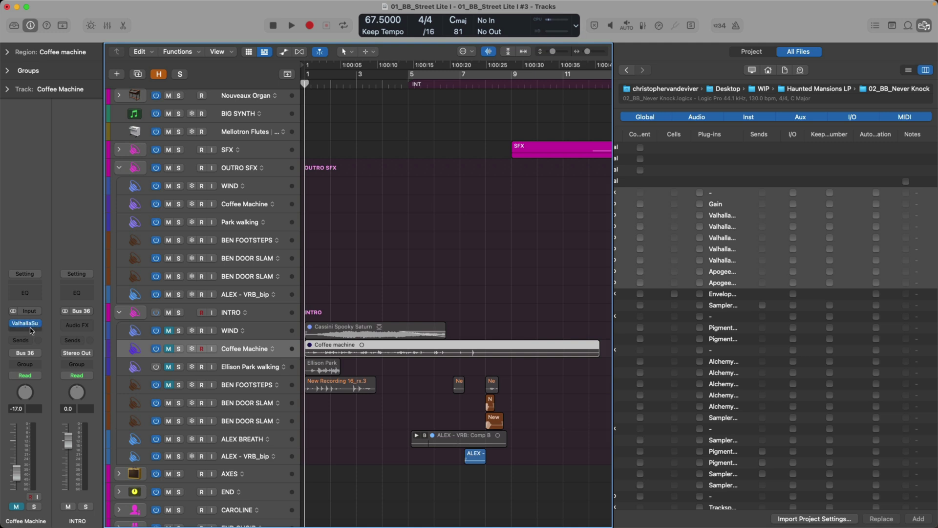
click(223, 364)
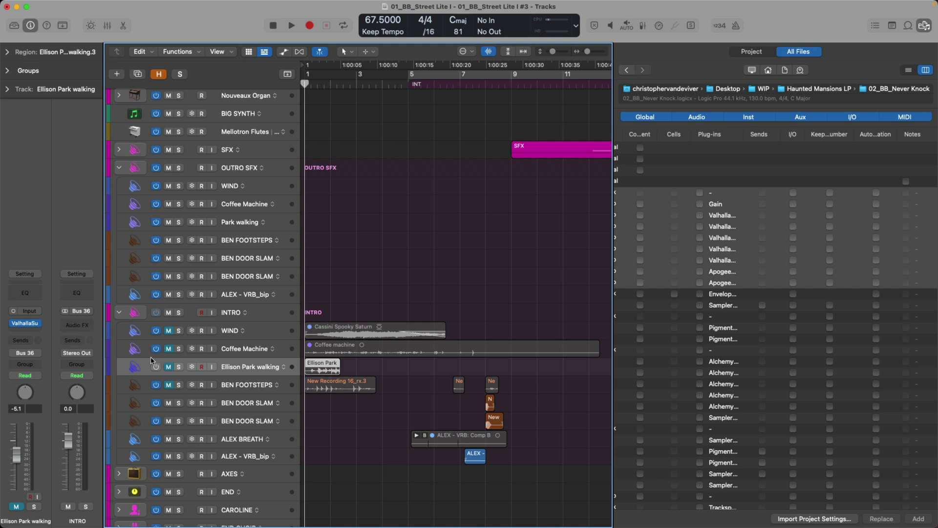
click(239, 390)
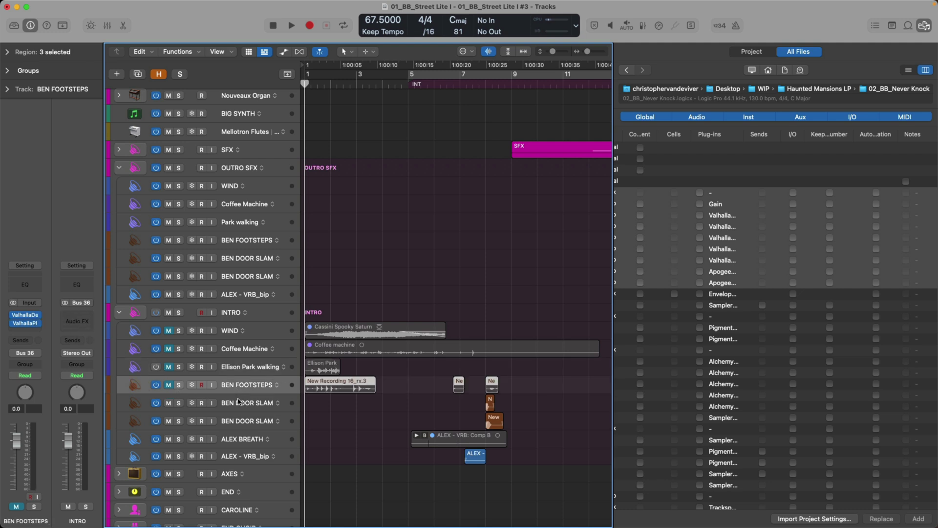
click(239, 402)
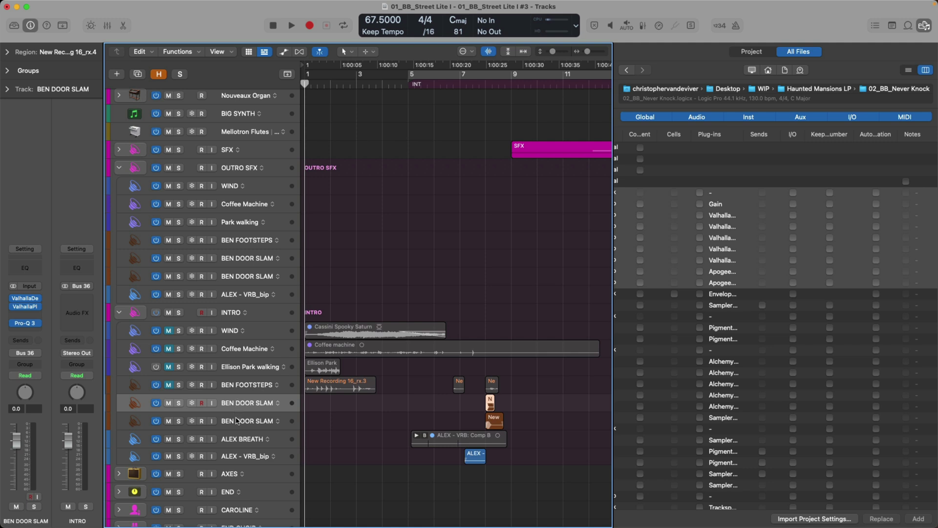
click(238, 420)
click(236, 439)
click(234, 457)
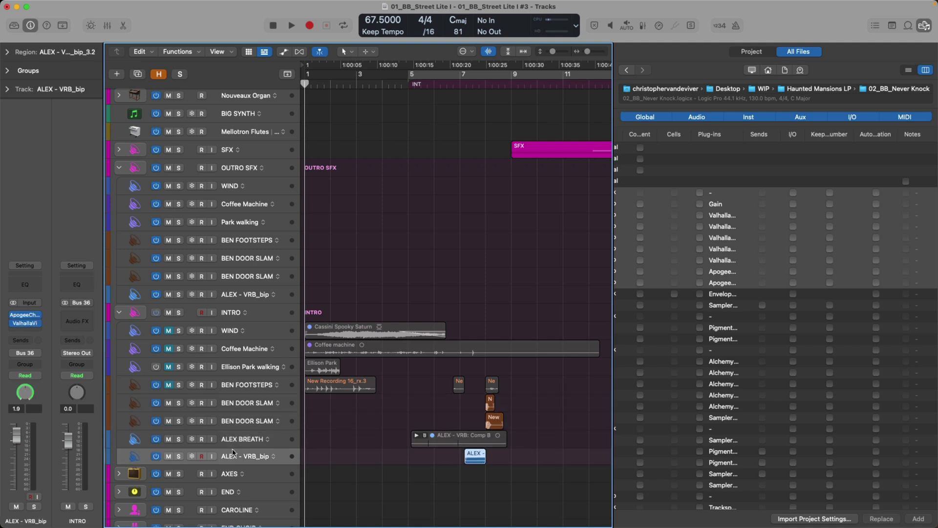
Solo the INTRO folder, unmute BEN FOOTSTEPS and re-enable the Ellison Park walking track
click(178, 312)
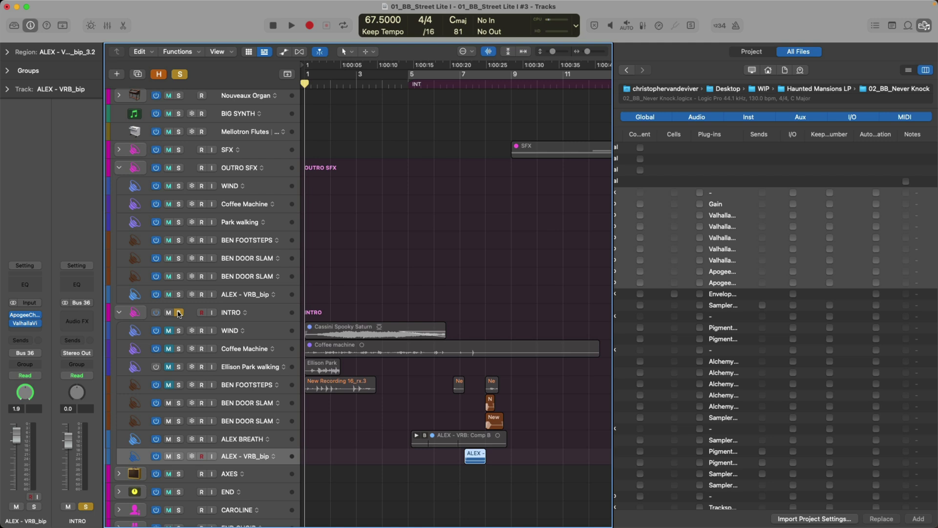
click(168, 385)
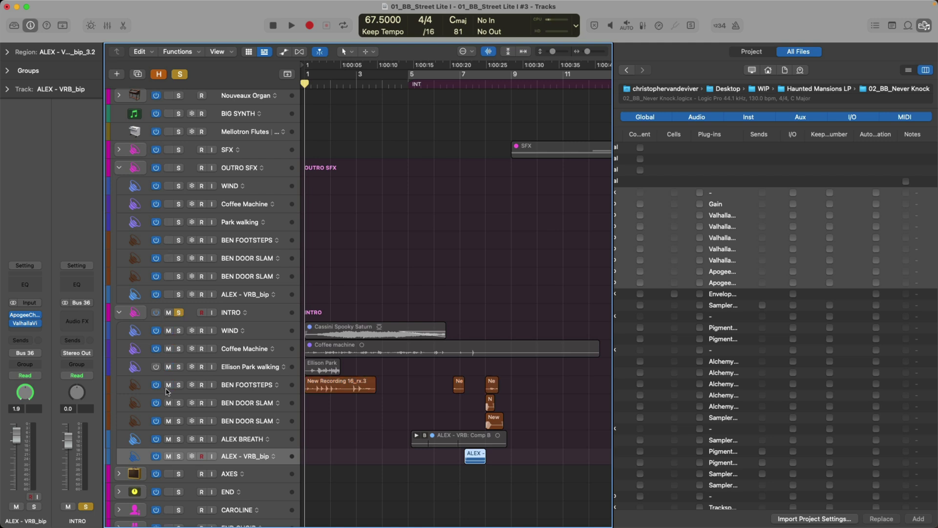
scroll(222, 412, down, 1)
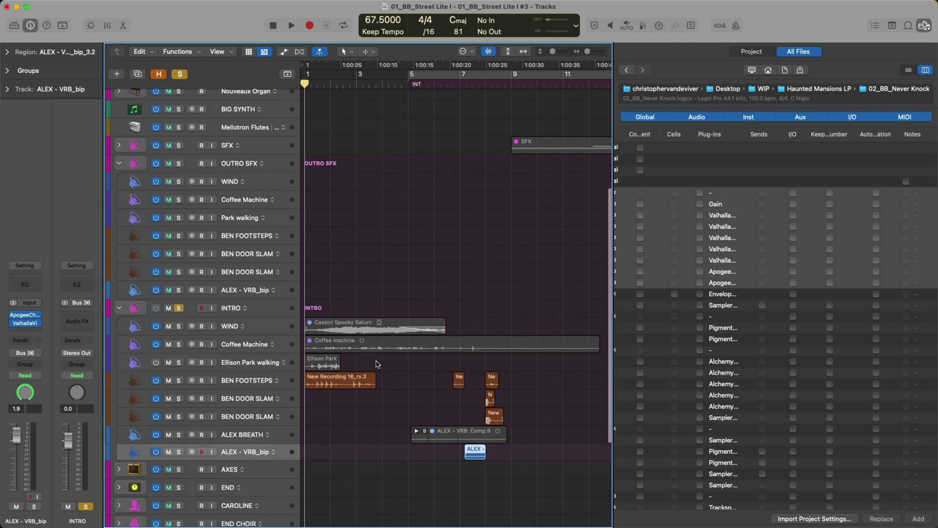
drag(378, 364, 325, 332)
click(336, 361)
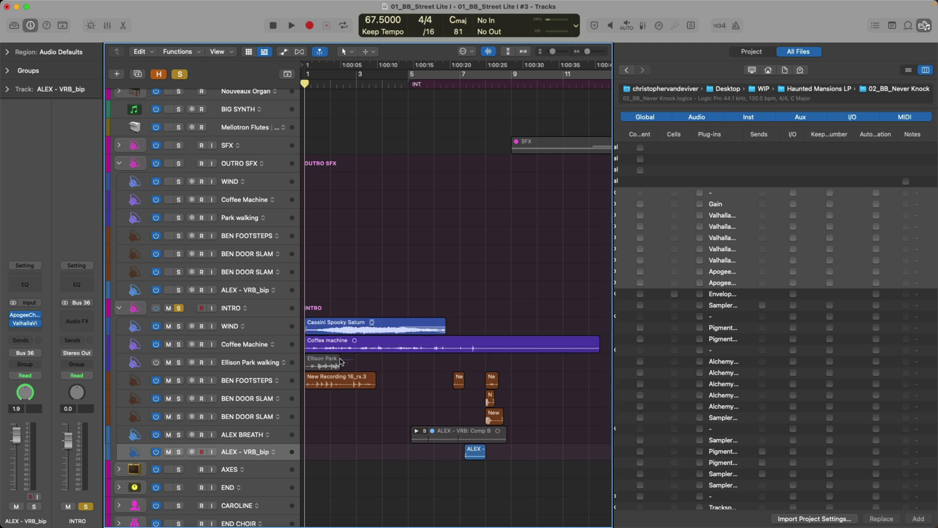
click(157, 362)
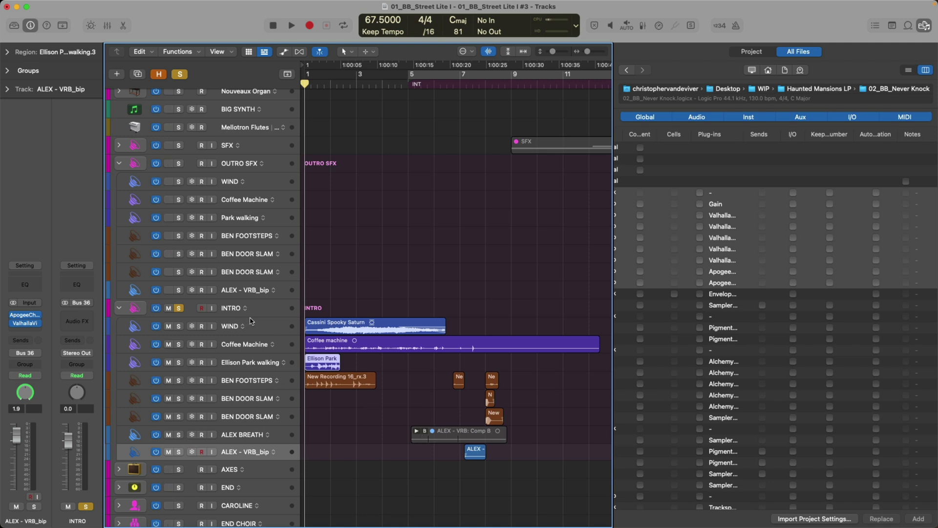
Lower the INTRO folder's fader to -11.4 dB while listening to the intro effects
key(space)
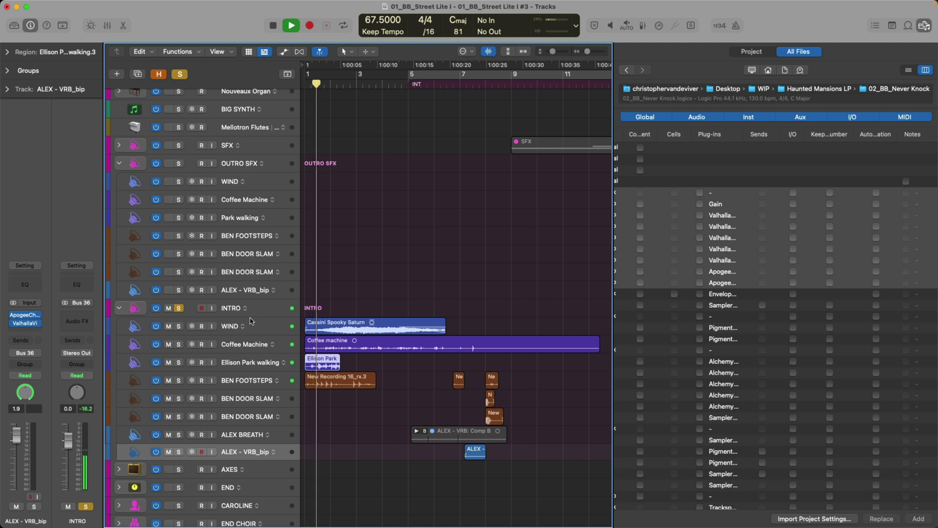
key(f)
click(253, 308)
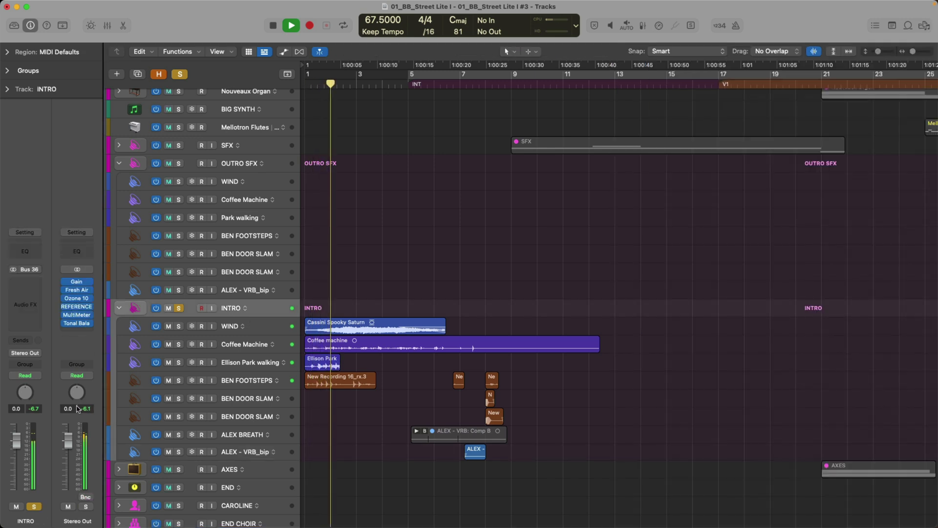
drag(27, 441, 27, 468)
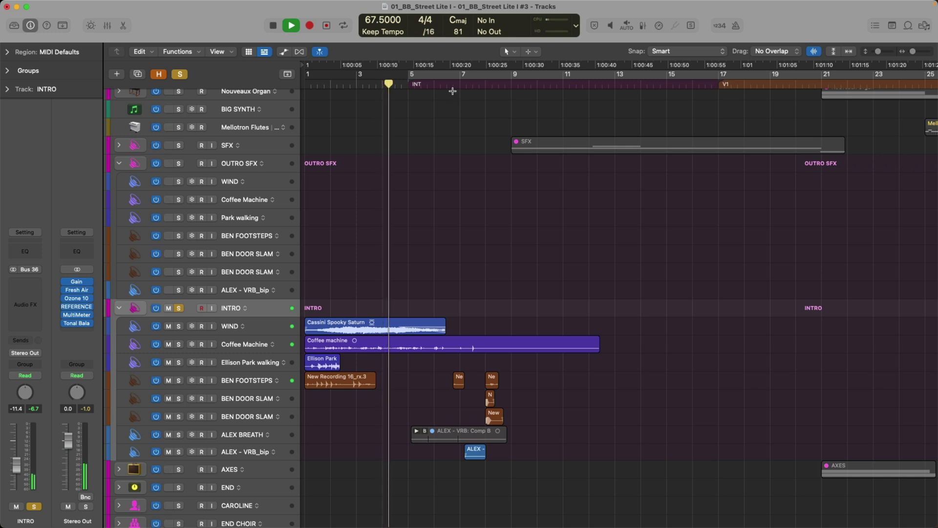
key(space)
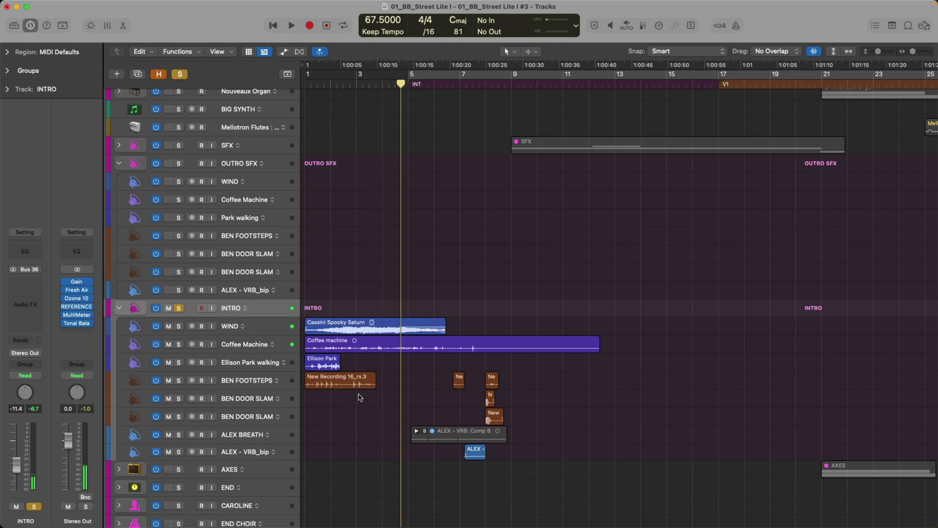
Zoom in and audition the door-slam hits, then zoom out to the whole song
drag(382, 436, 528, 350)
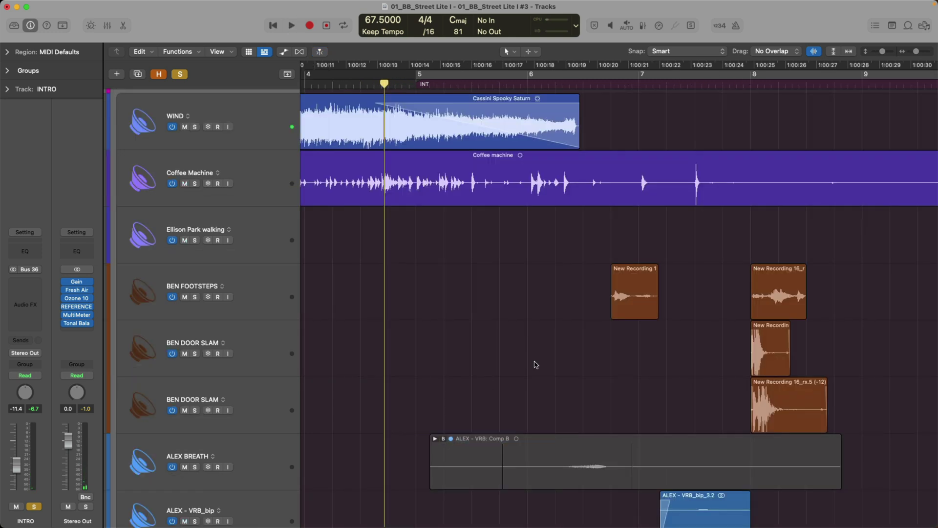
click(604, 83)
key(space)
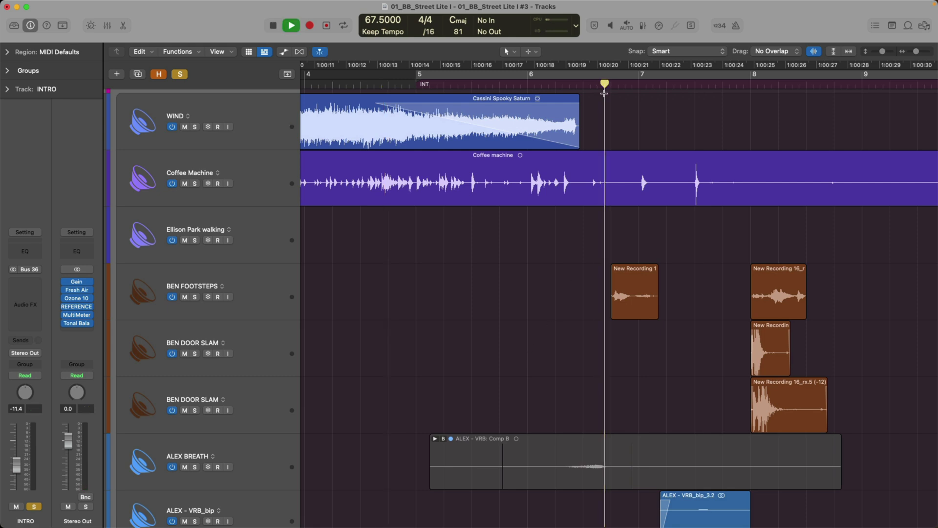
ctrl+alt+click(620, 209)
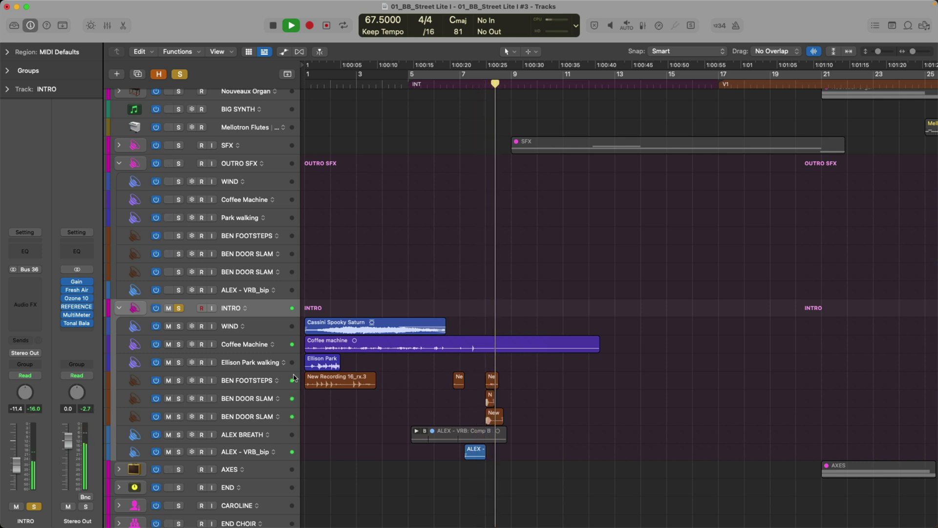
key(space)
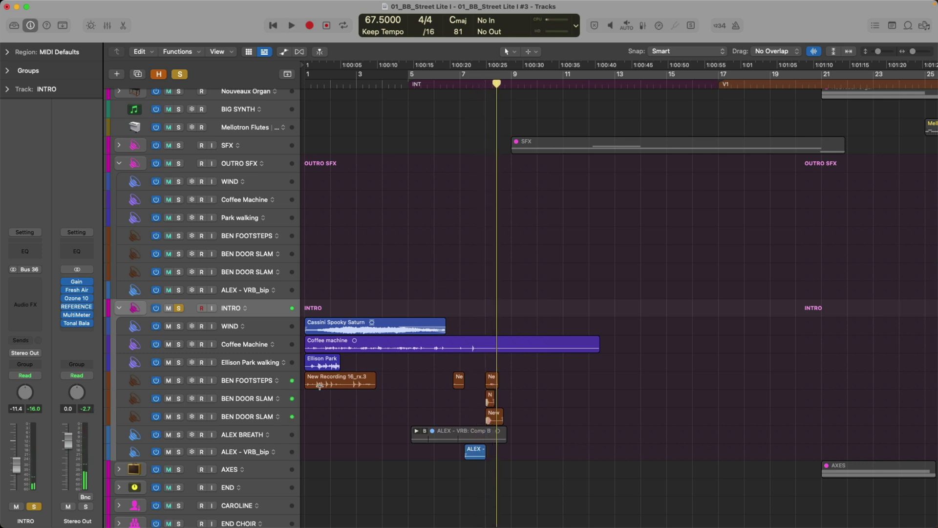
key(super+Left)
key(super+Left)
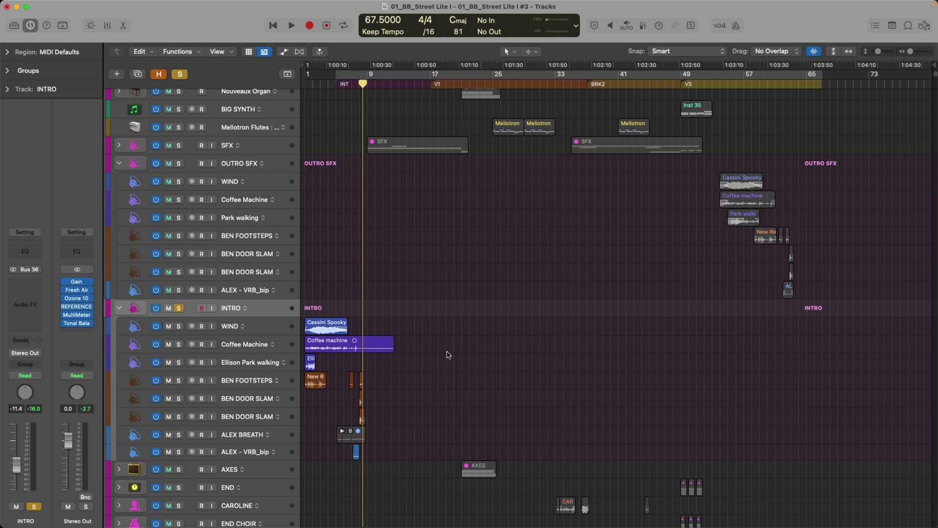
Drag the ten INTRO regions to around bar 55, aligned beneath the OUTRO SFX regions
drag(384, 448, 784, 333)
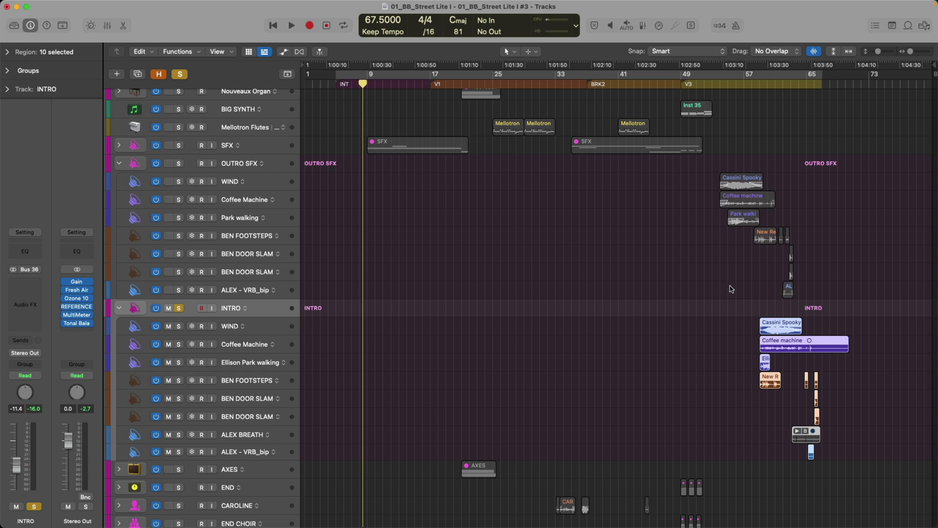
drag(773, 325, 733, 323)
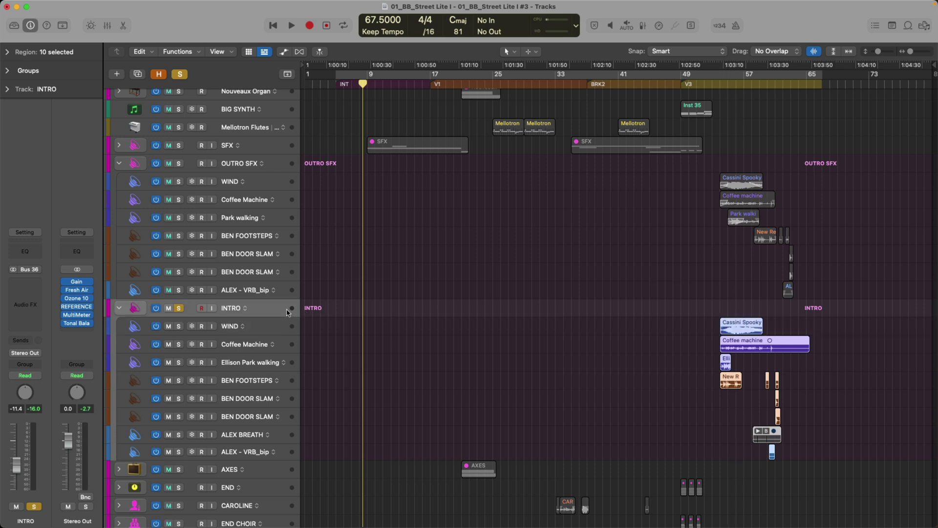
click(279, 326)
click(279, 344)
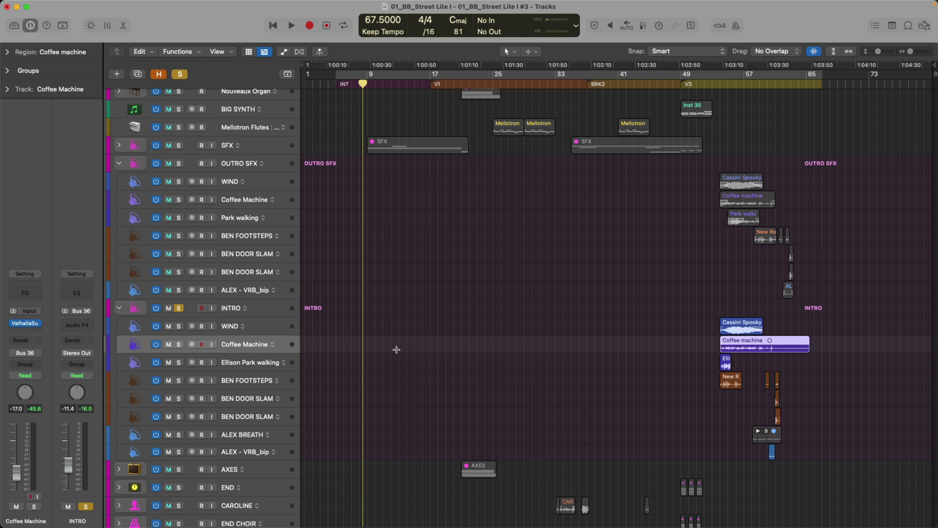
Select the ALEX BREATH track and briefly show, then hide, the automation lanes
scroll(270, 410, down, 1)
click(254, 415)
key(a)
scroll(516, 374, down, 3)
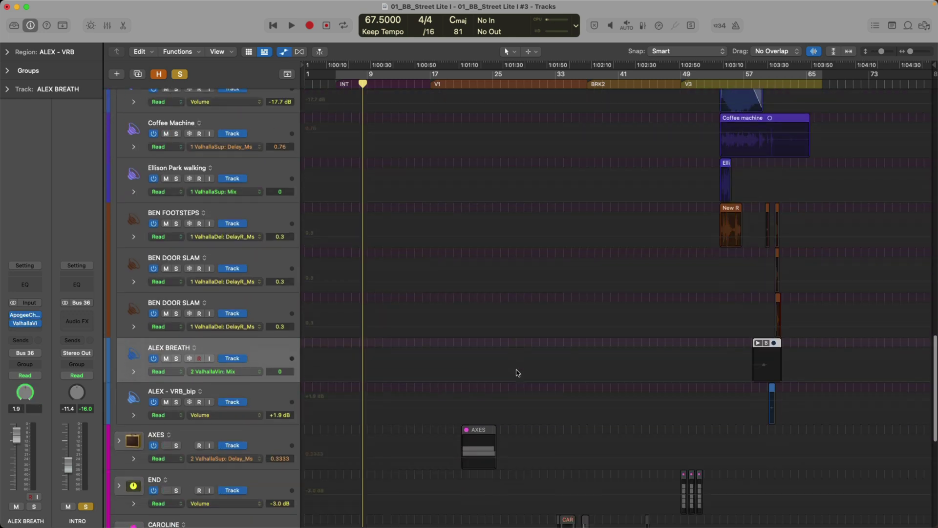
key(a)
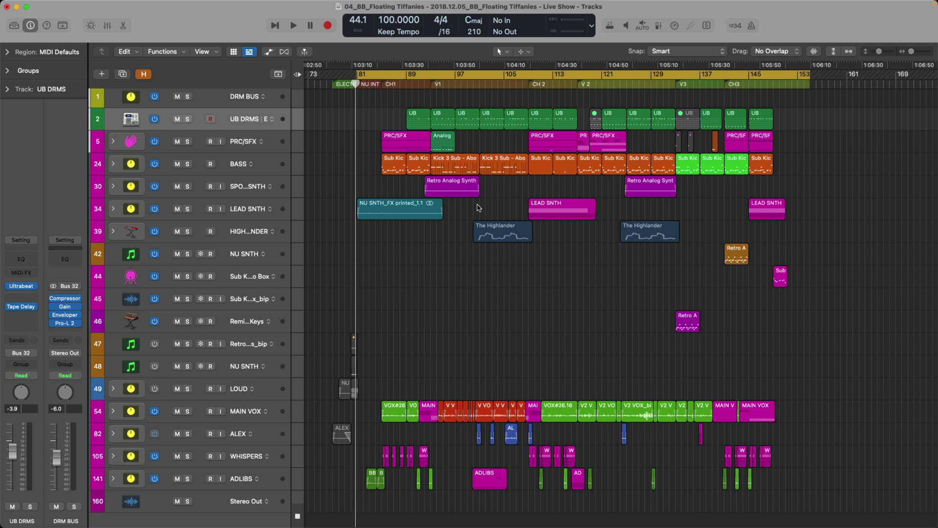
From the V1 marker, solo every UB DRMS region with Ctrl-S and play bars 89–97
click(431, 85)
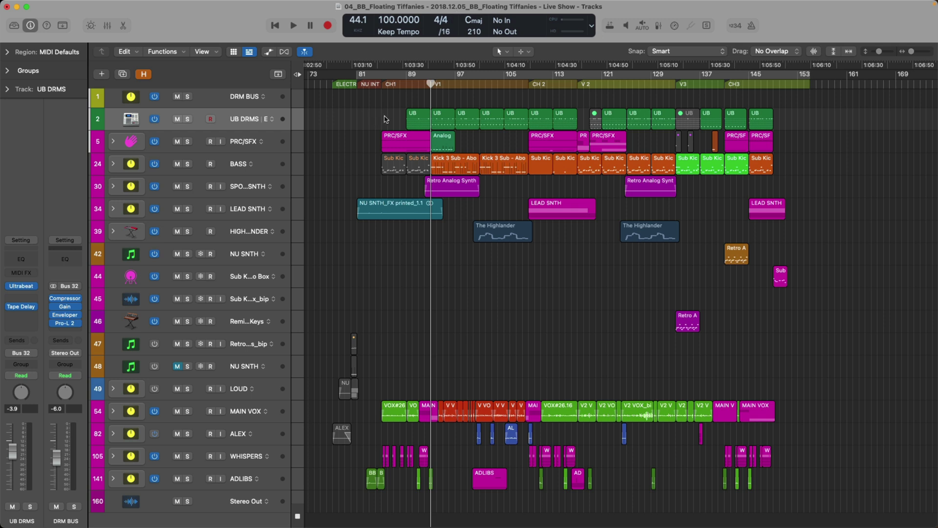
click(436, 112)
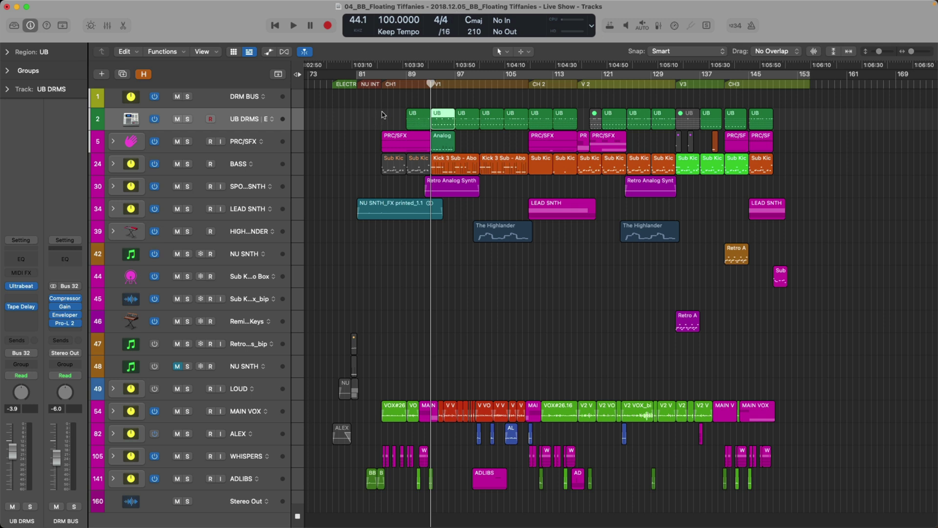
click(259, 115)
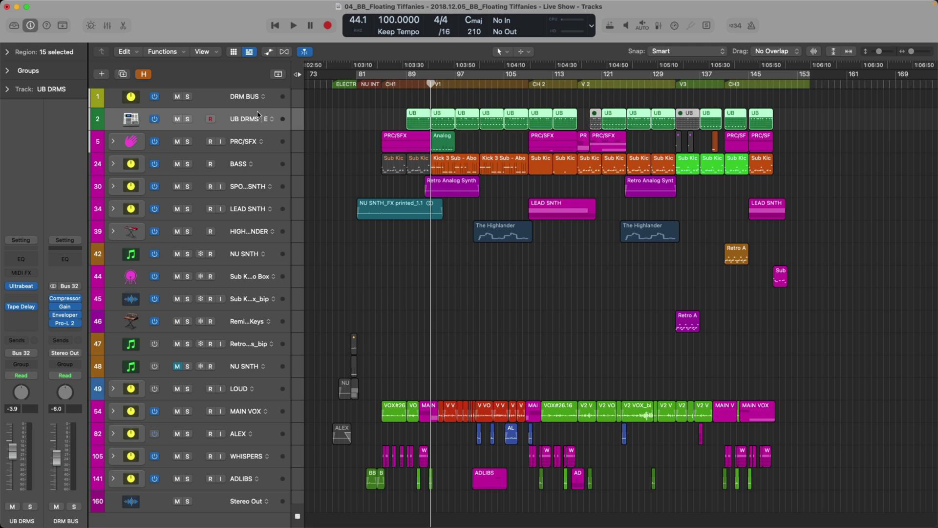
key(ctrl+s)
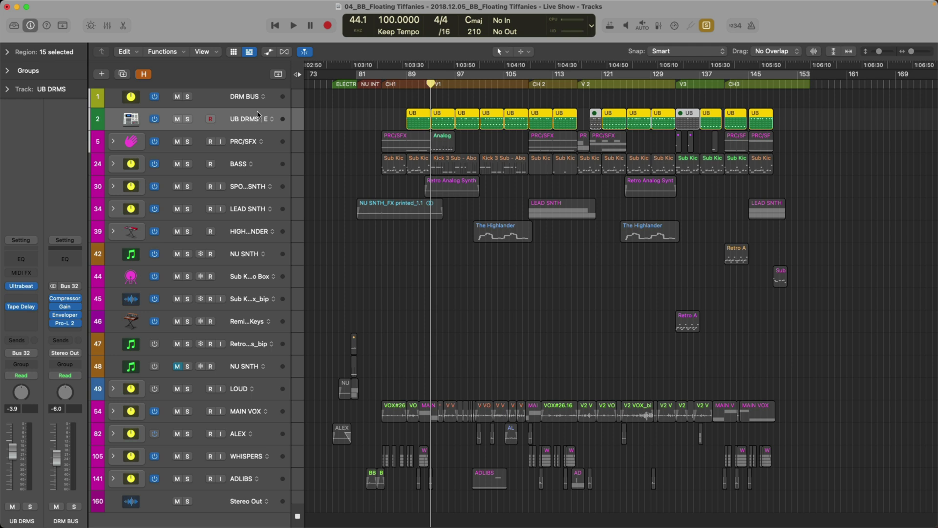
key(space)
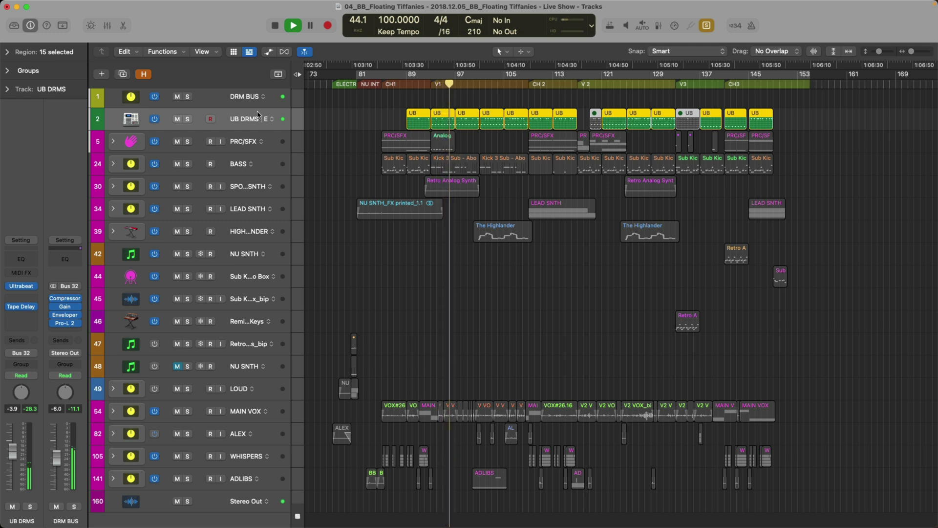
key(space)
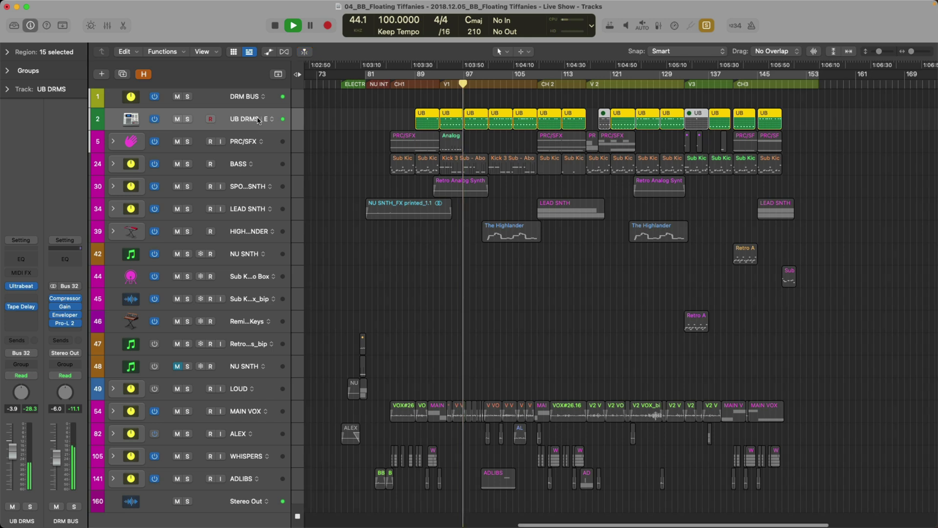
Audition different Ultrabeat drum kits on UB DRMS, settling on the African Kit
click(26, 287)
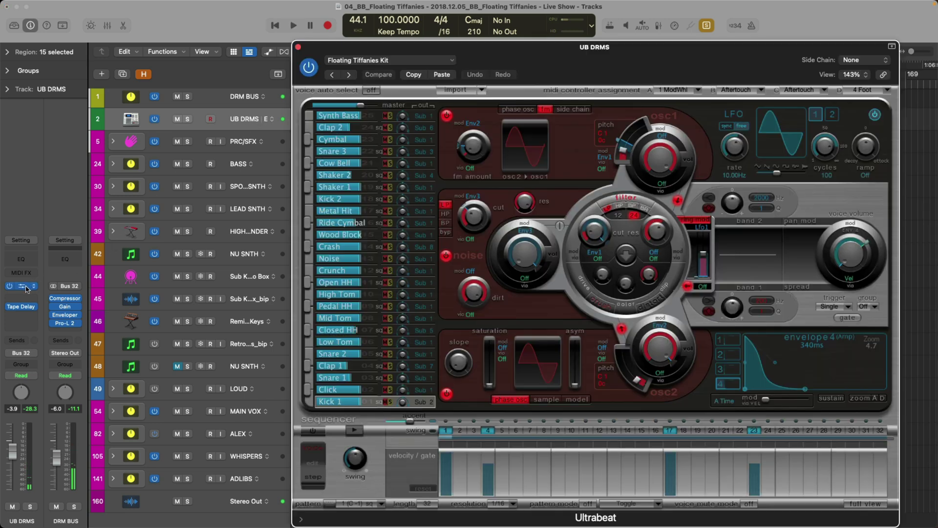
click(448, 64)
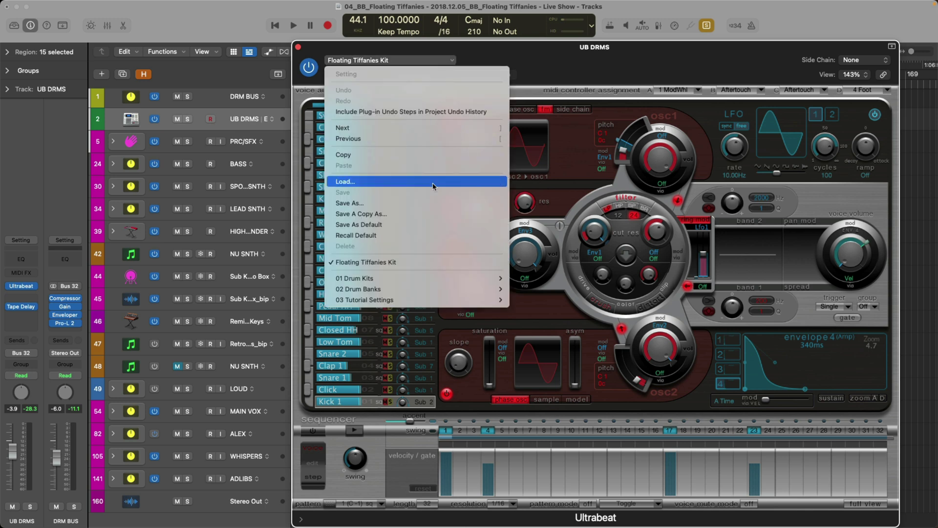
mouse_move(468, 281)
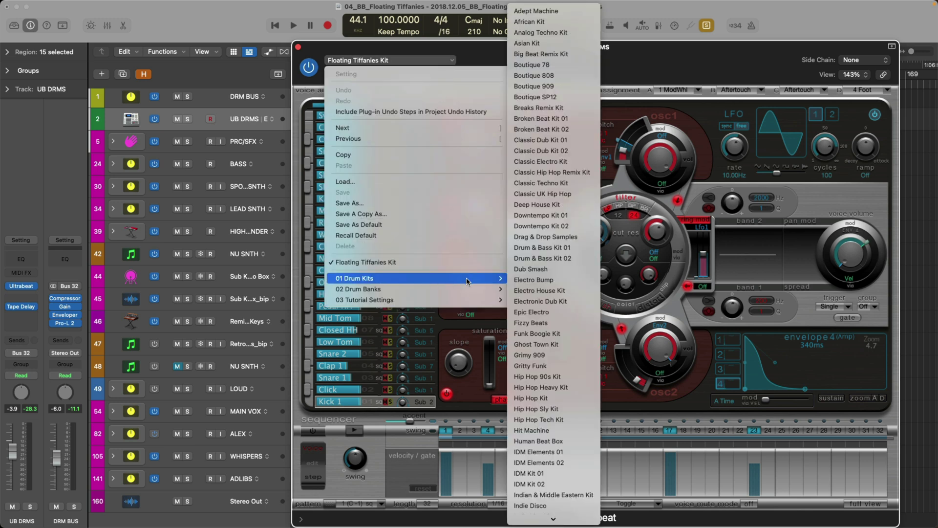
click(596, 22)
key(space)
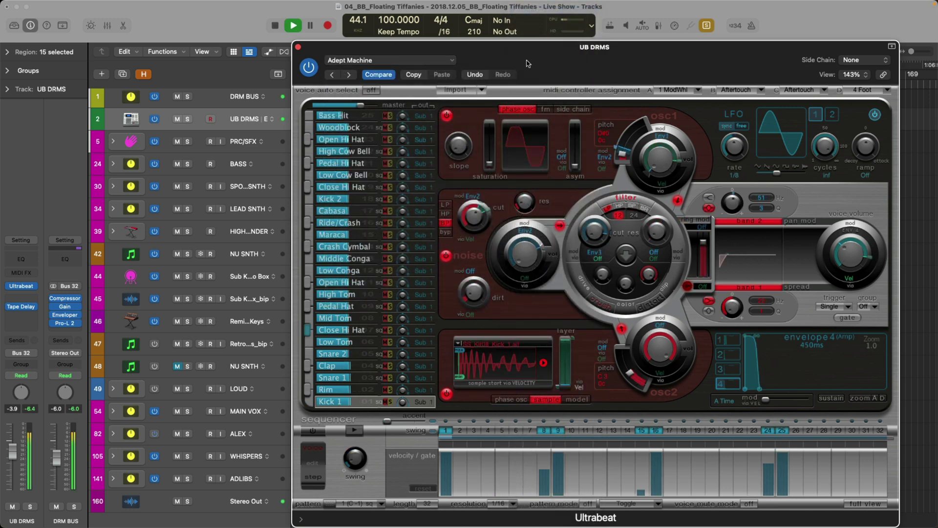
key(space)
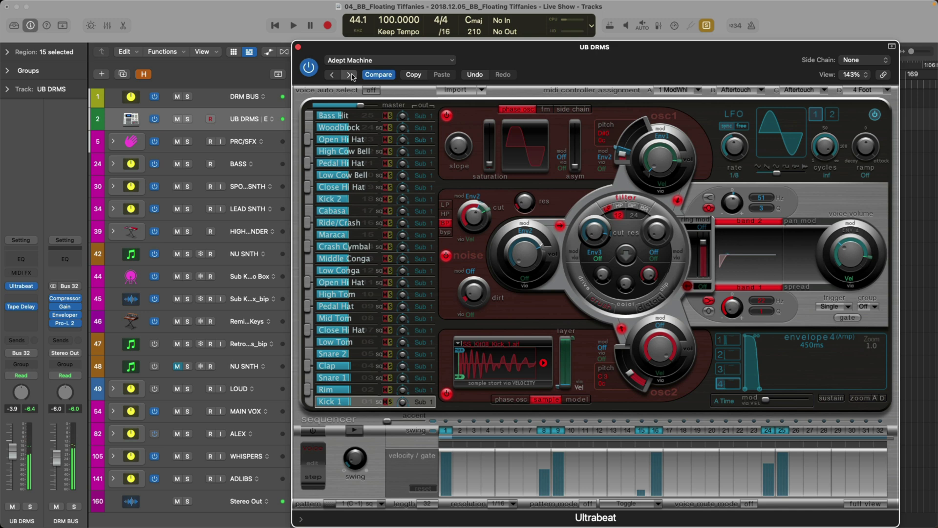
click(350, 75)
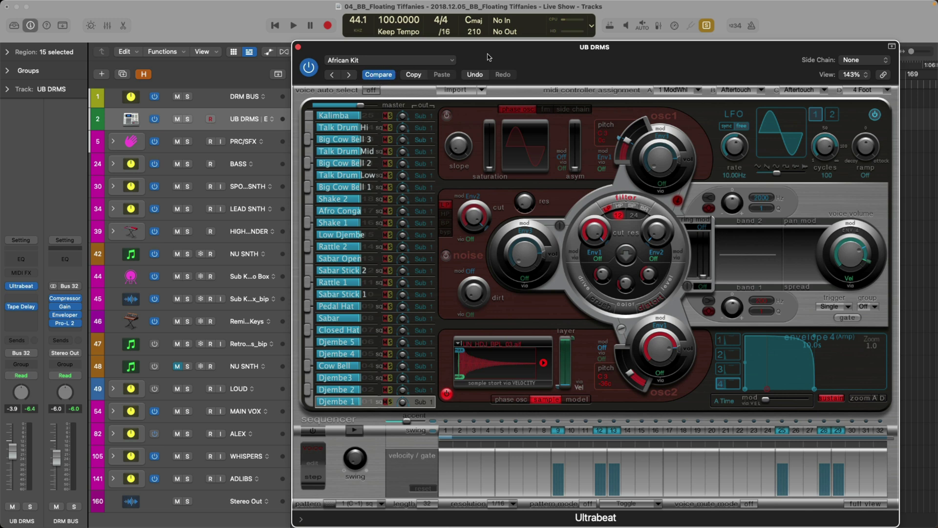
key(space)
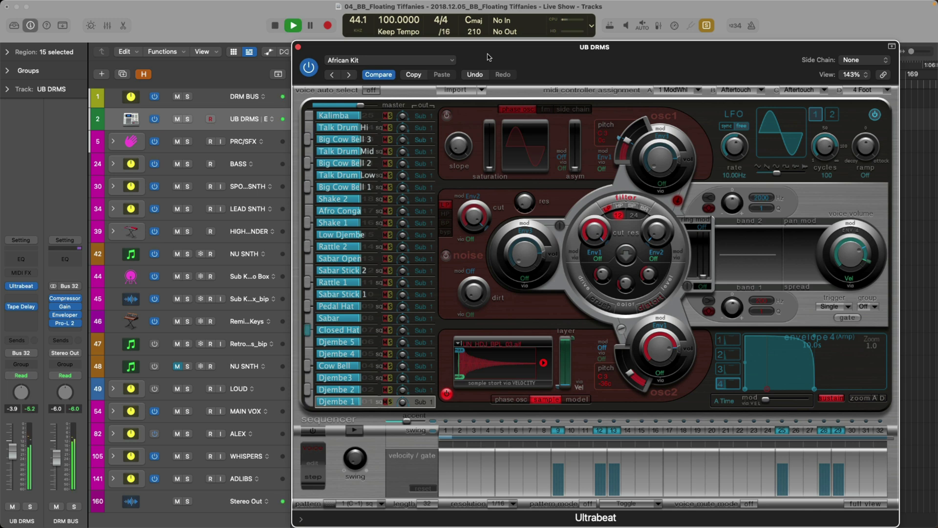
key(space)
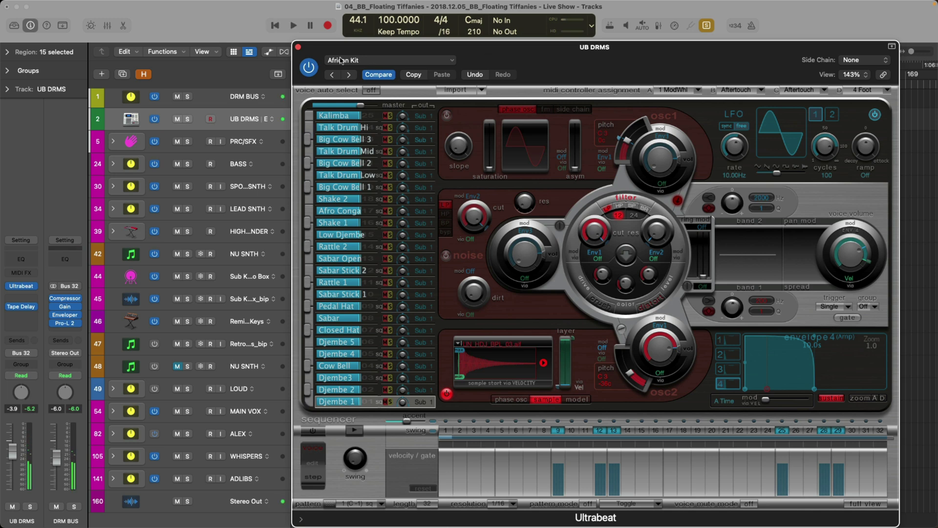
Check the Stereo Out Pro-L 2 limiter, then reopen UB DRMS's Ultrabeat instrument
click(298, 47)
click(253, 140)
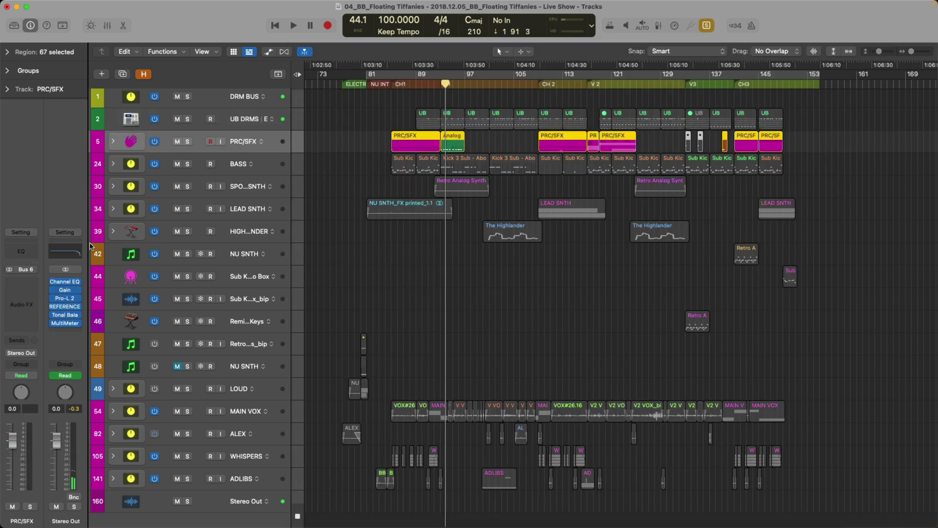
click(65, 298)
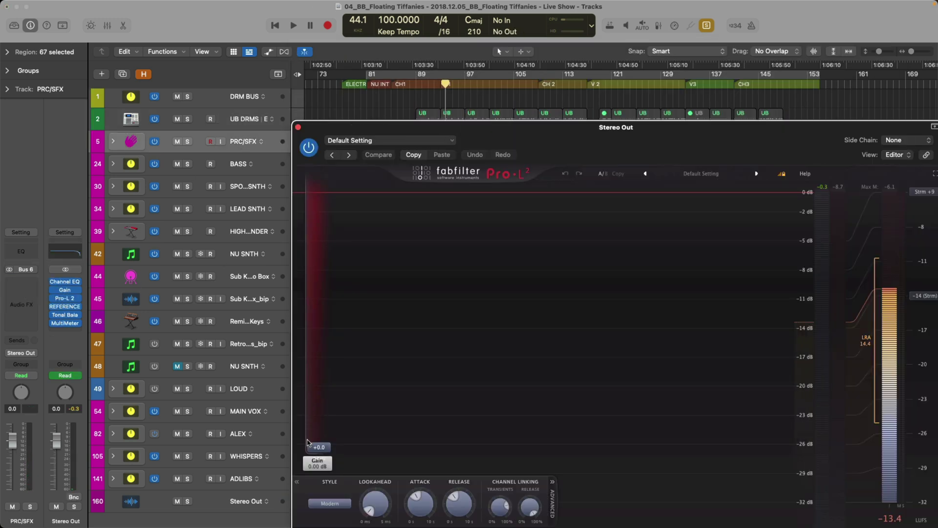
click(297, 127)
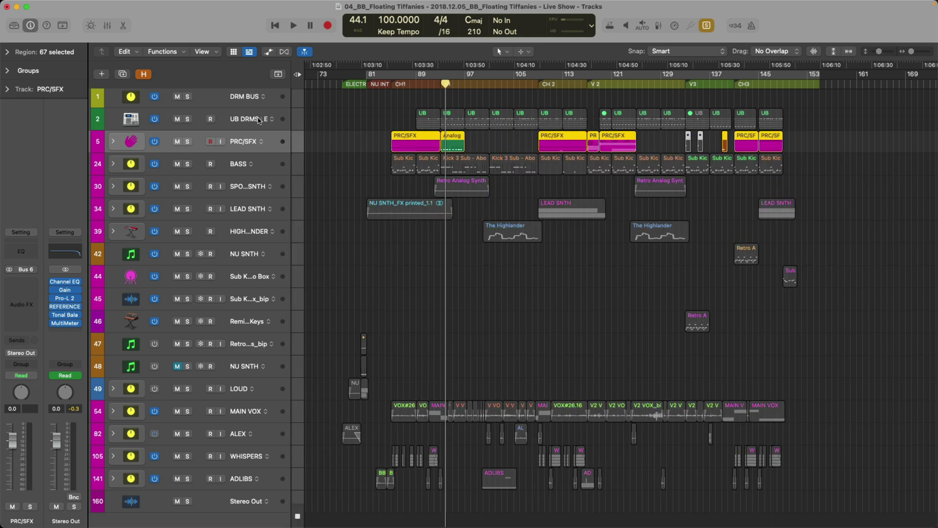
click(259, 121)
click(21, 286)
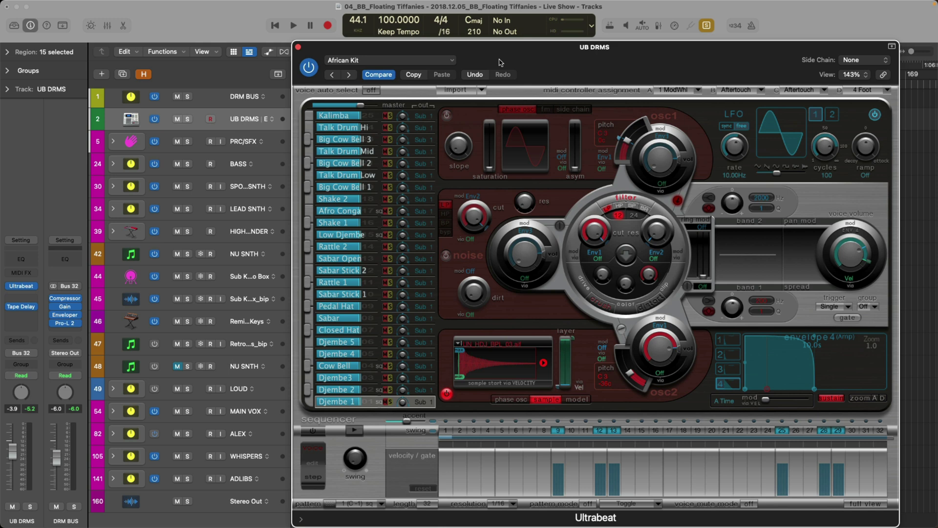
click(452, 61)
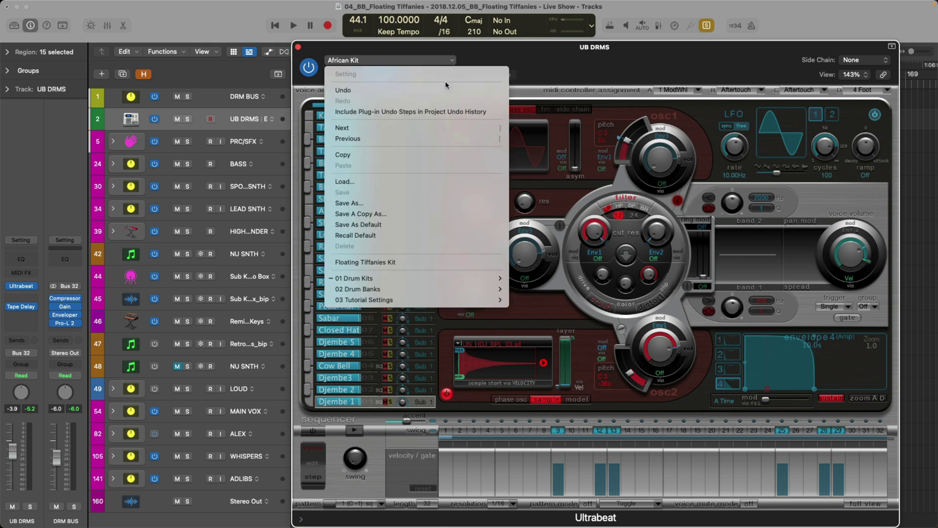
mouse_move(457, 281)
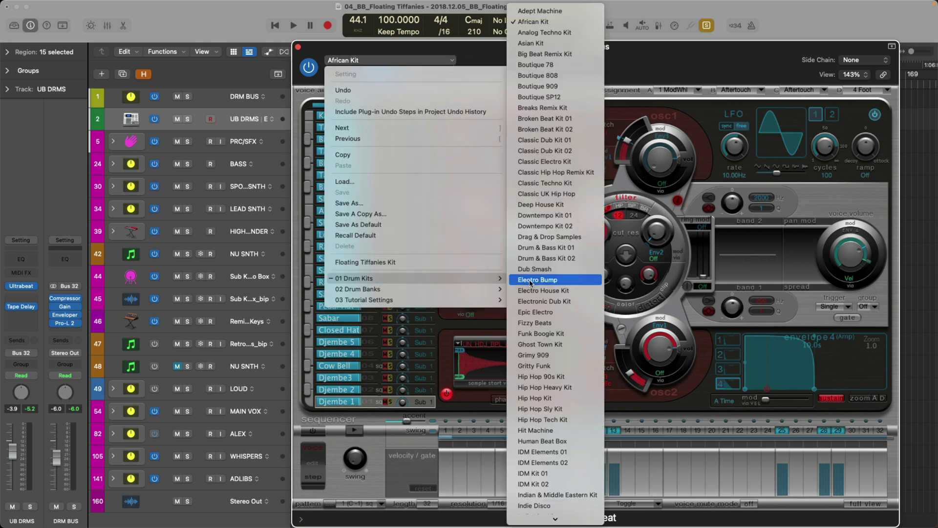
scroll(531, 283, down, 15)
scroll(530, 282, down, 5)
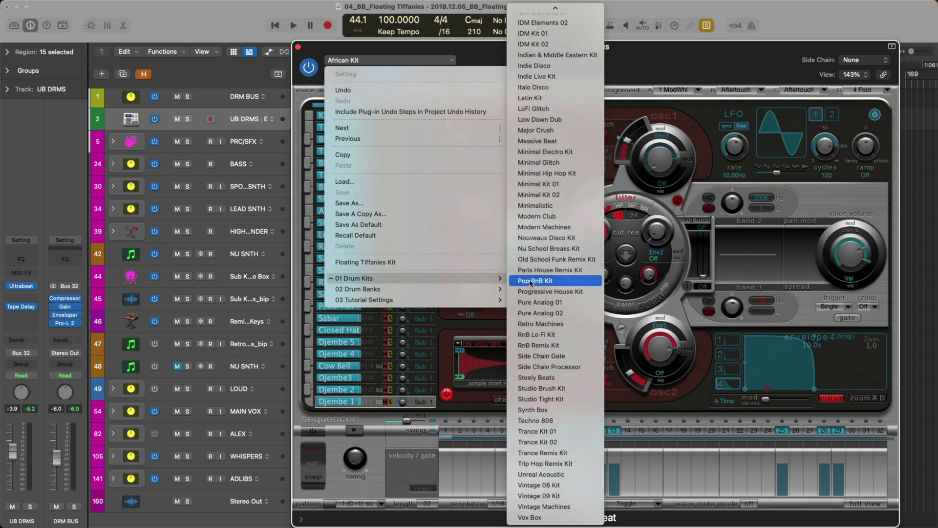
click(531, 281)
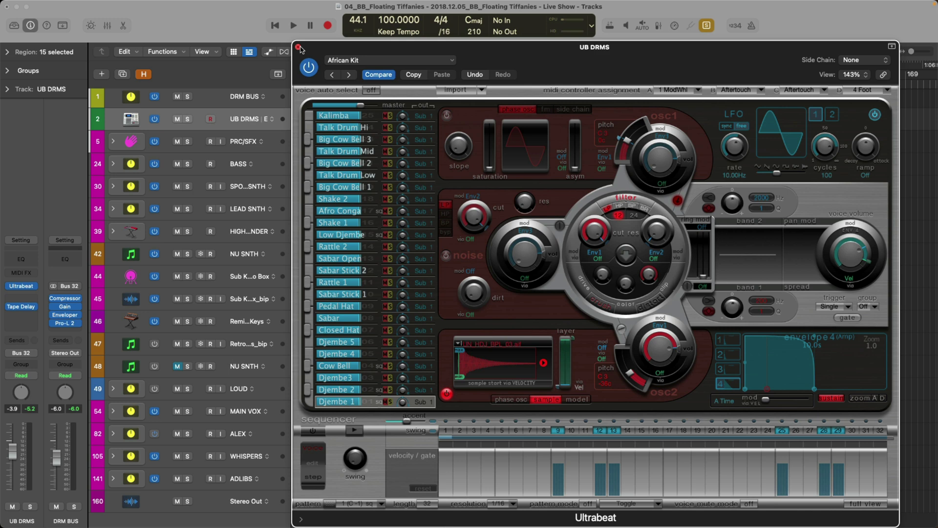
Close Ultrabeat and show the browser's All Files view at the home folder
click(299, 47)
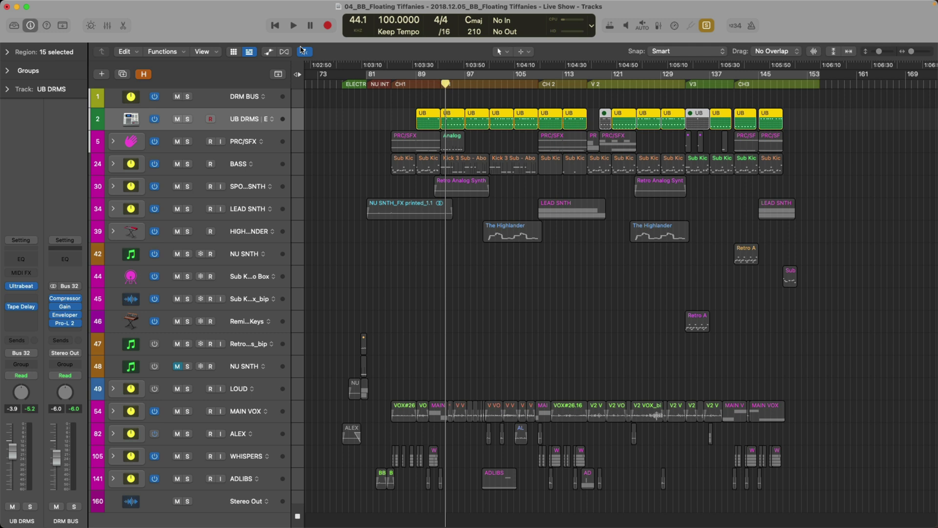
key(f)
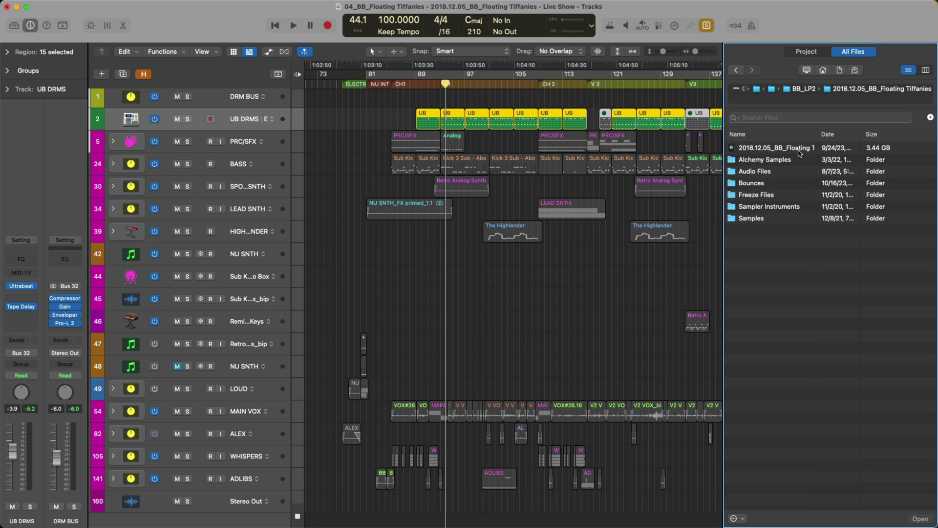
click(816, 52)
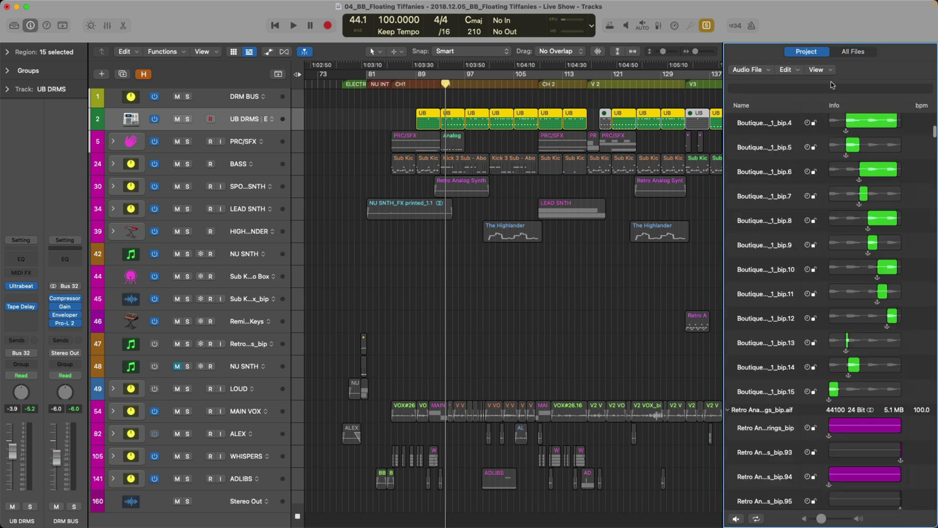
click(846, 55)
click(824, 71)
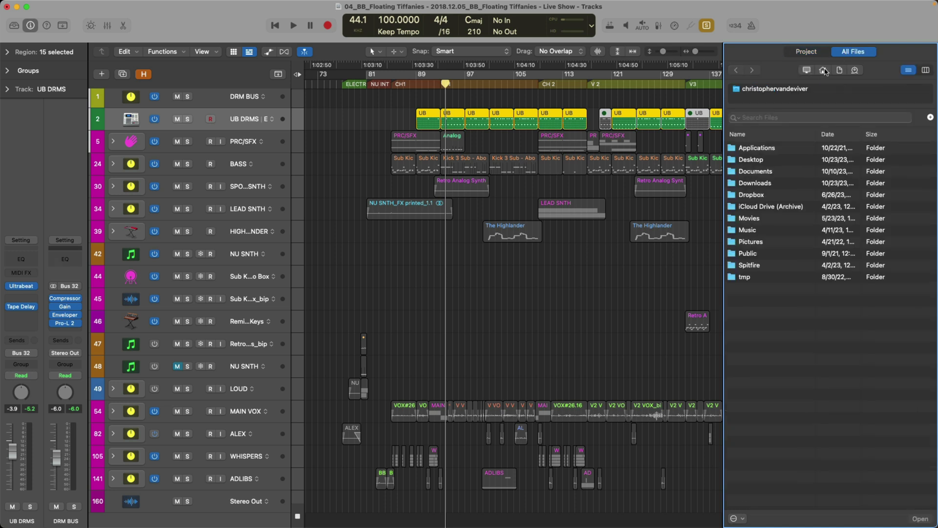
click(807, 70)
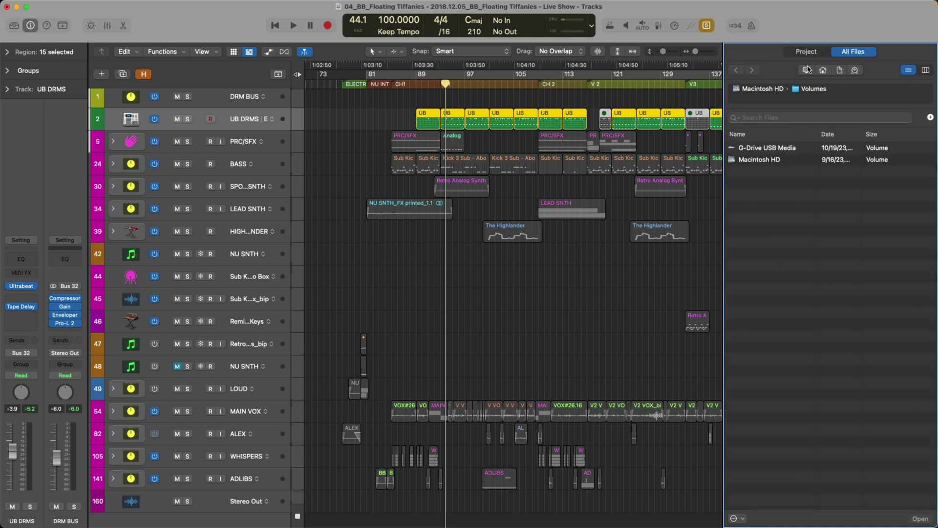
click(823, 70)
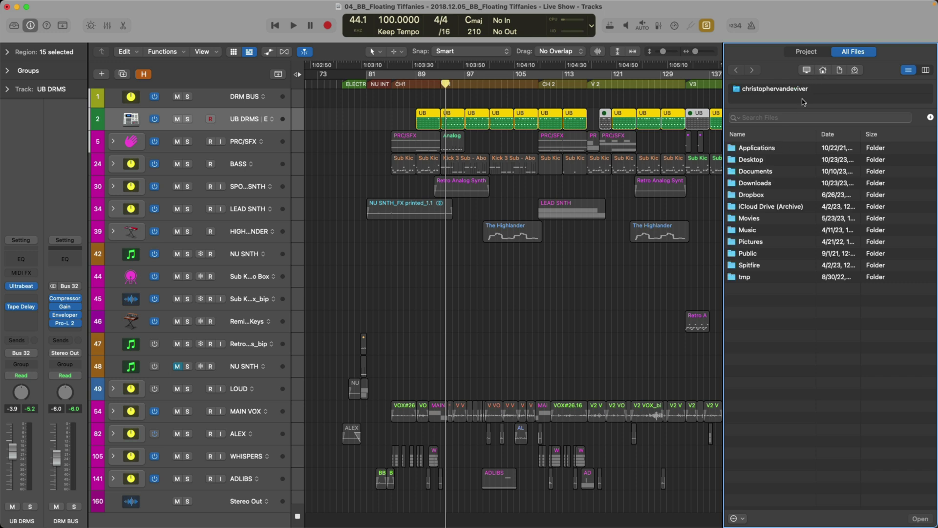
Open Desktop > WIP > Haunted Mansions LP > 04_BB_Floating Tiffanies and its project file
double_click(765, 161)
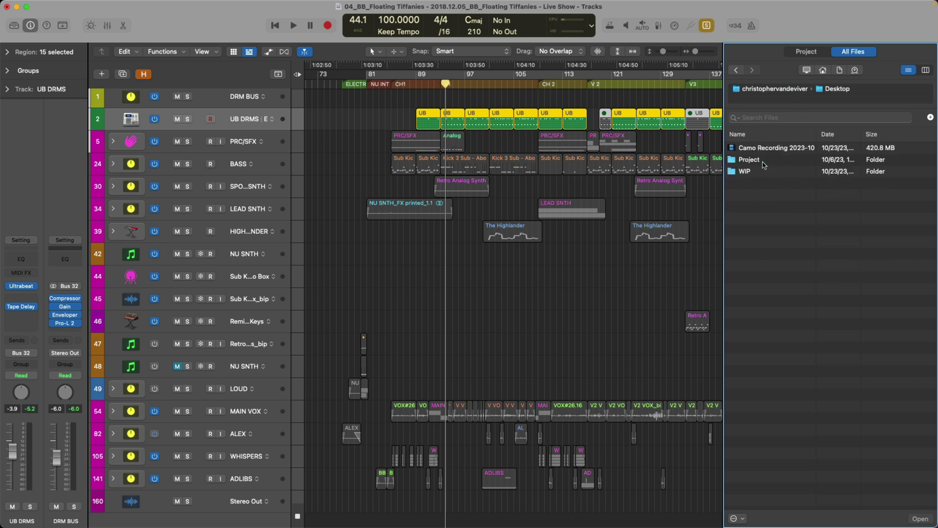
double_click(761, 172)
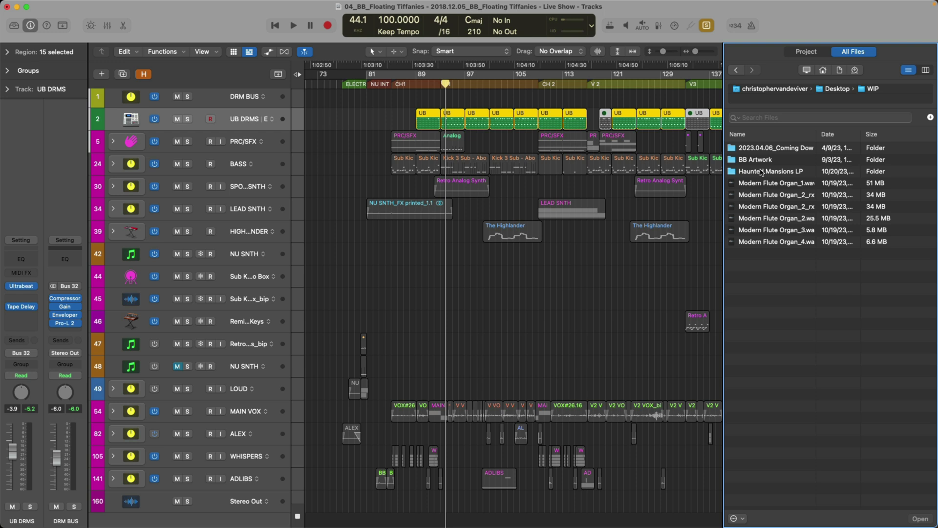
double_click(761, 172)
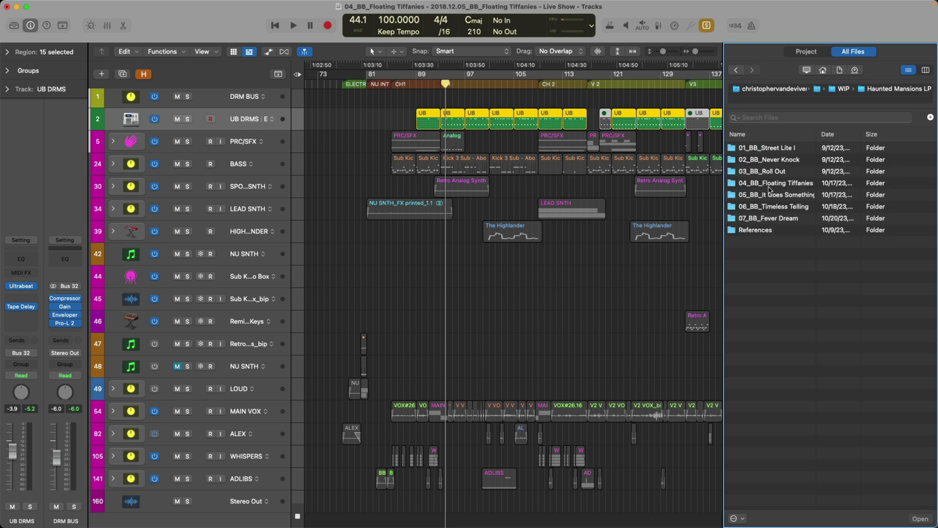
double_click(770, 185)
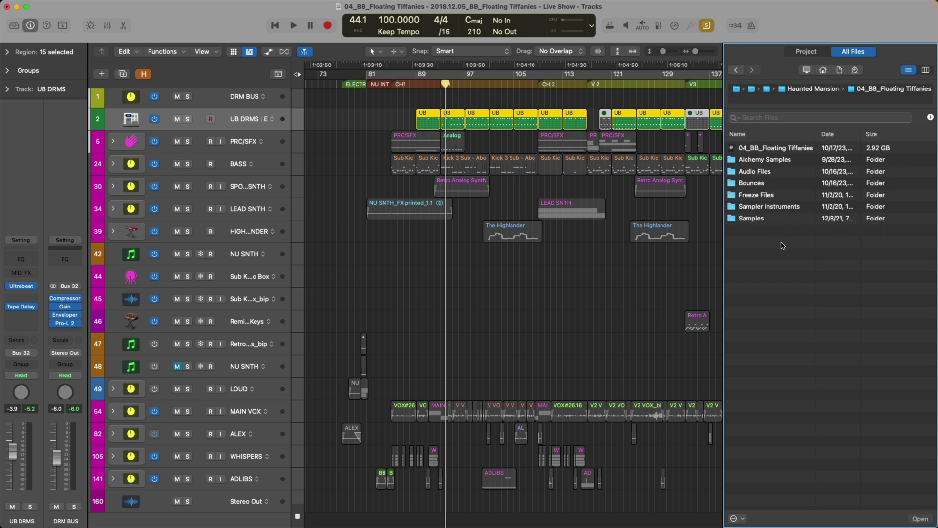
double_click(779, 153)
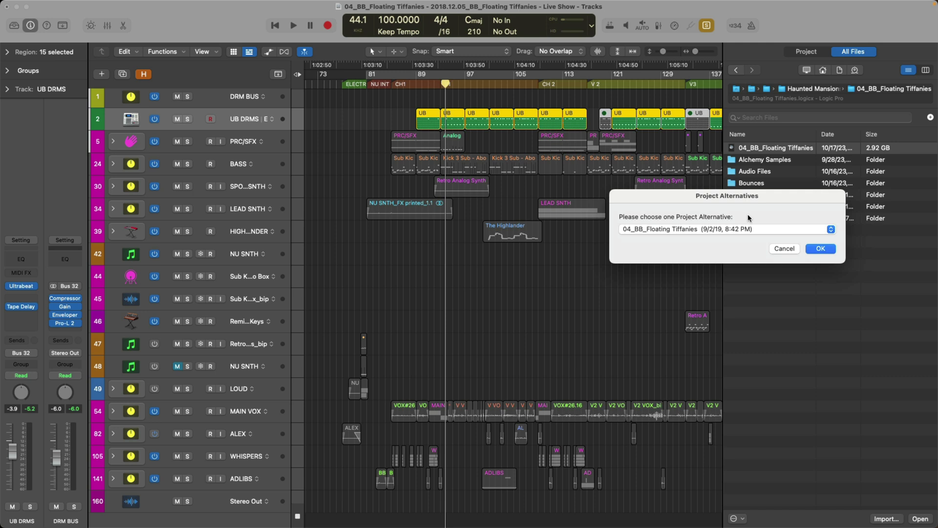
Choose the Floating Tiffanies #5 project alternative for import
click(746, 229)
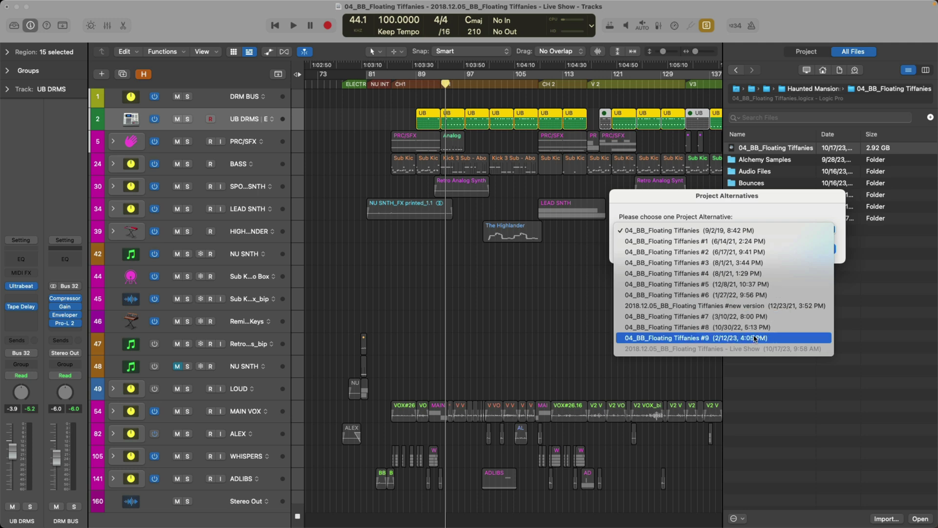
click(726, 285)
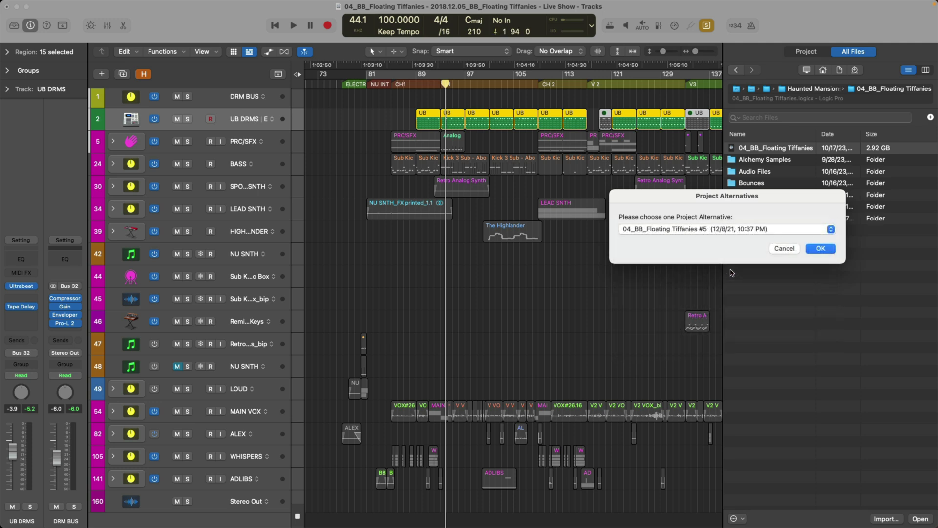
click(826, 249)
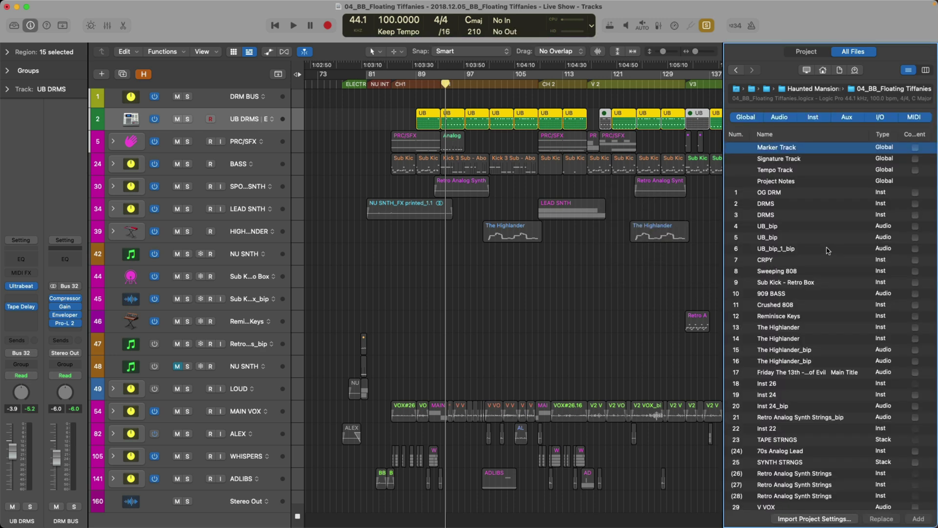
Select the OG DRM track in the import list and tick its Plug-ins checkbox
scroll(828, 250, right, 5)
click(825, 191)
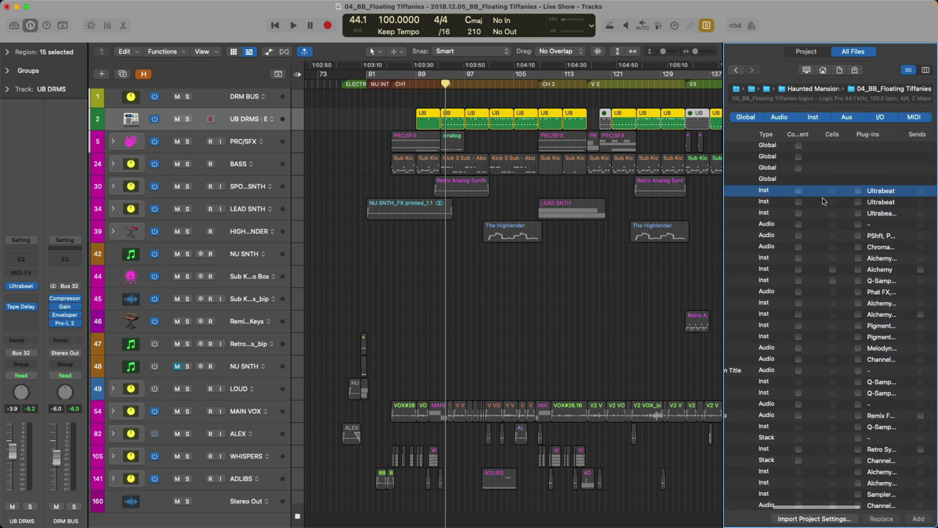
scroll(824, 201, left, 5)
scroll(824, 201, right, 5)
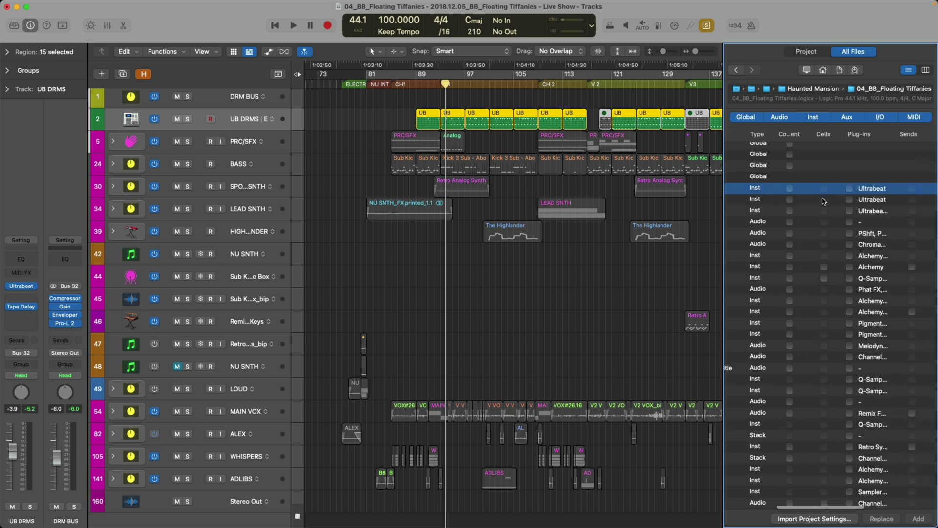
scroll(827, 196, left, 2)
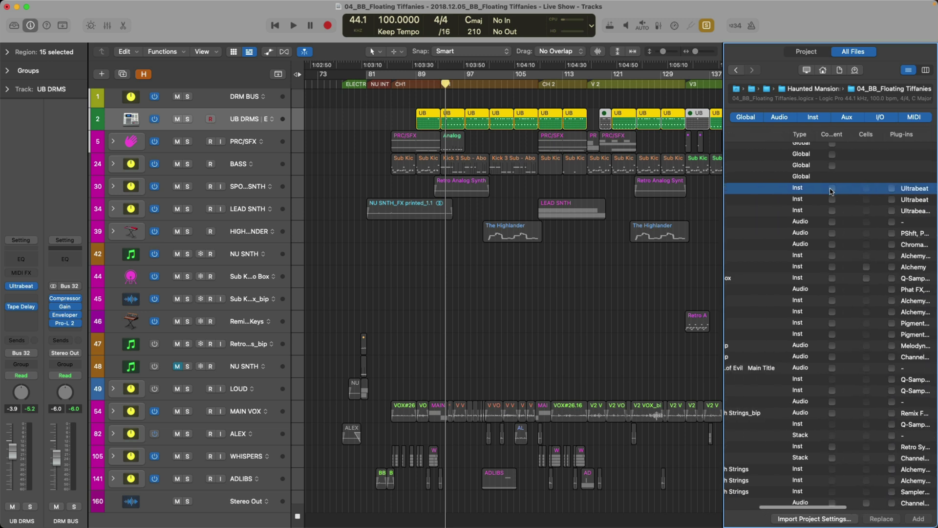
click(831, 189)
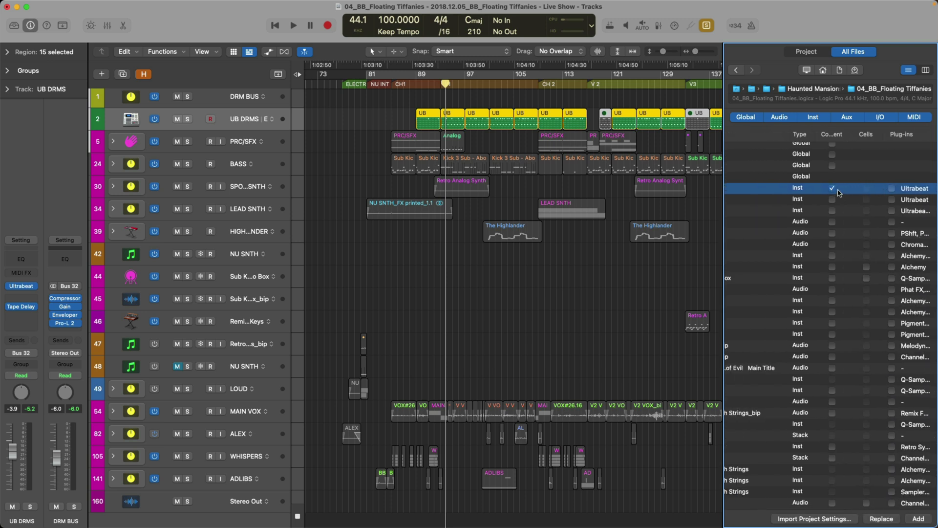
click(833, 189)
scroll(834, 191, right, 3)
click(831, 184)
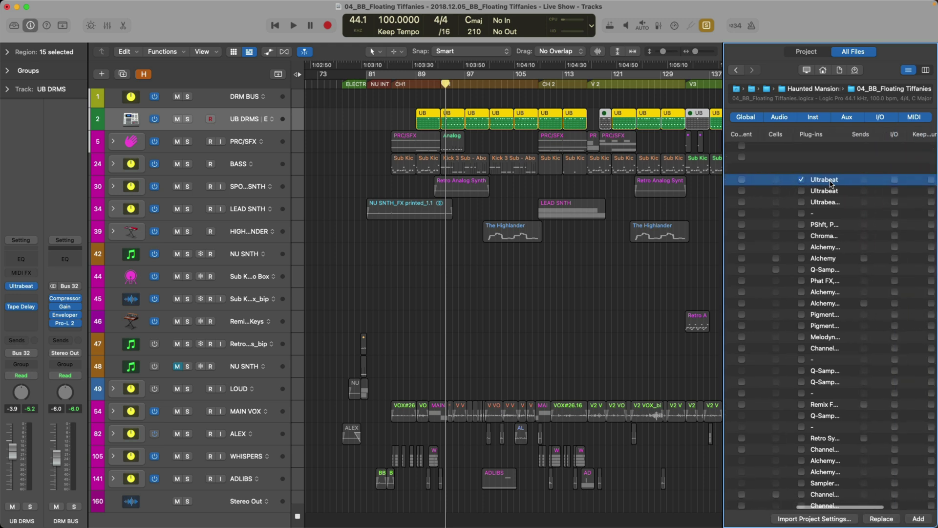
scroll(831, 184, right, 1)
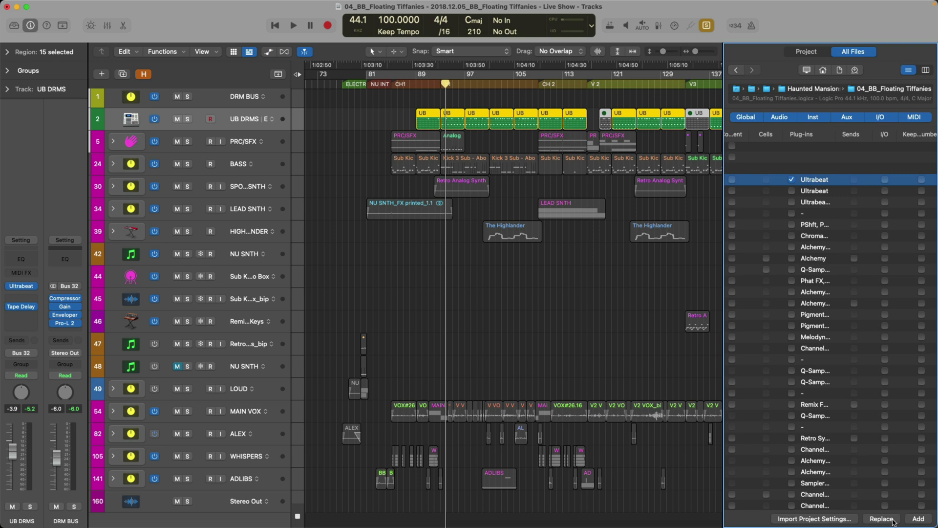
mouse_move(23, 286)
Import the OG DRM track and Option-drag all 15 UB regions onto it
click(910, 519)
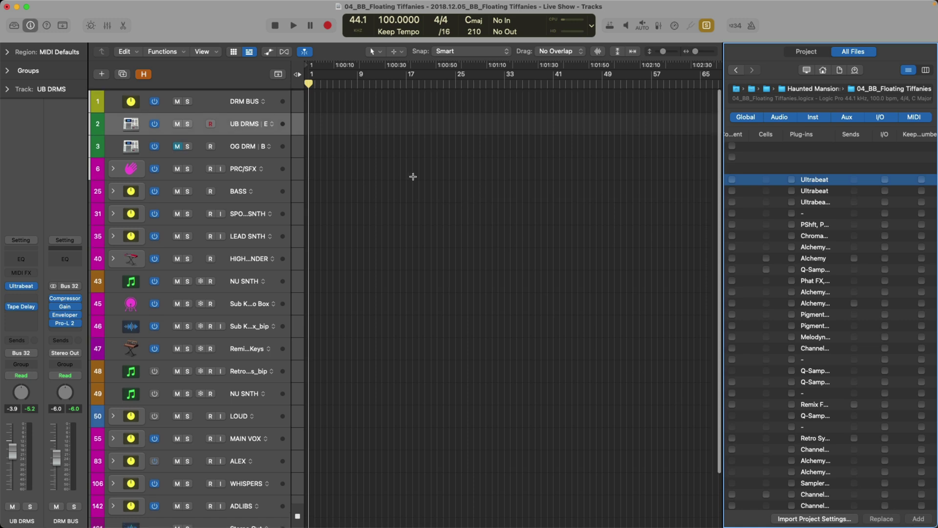
key(f)
key(super+Left)
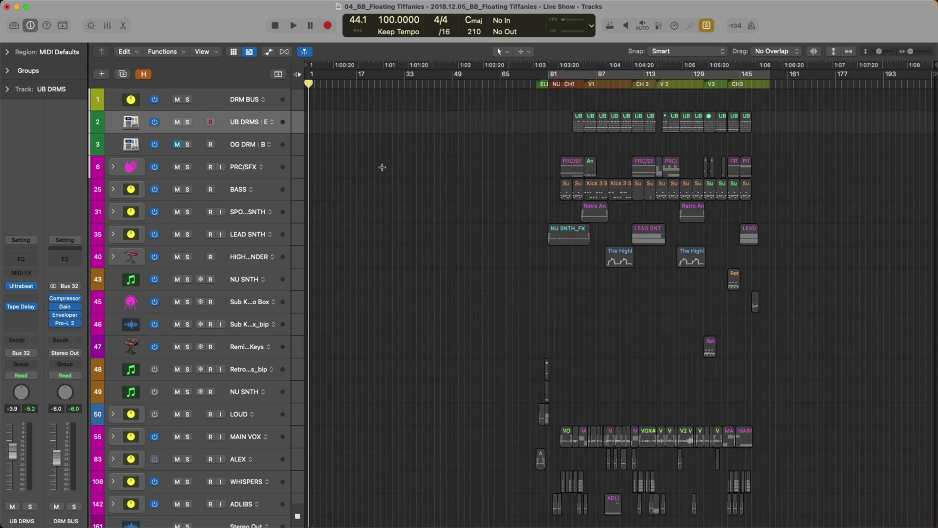
click(232, 141)
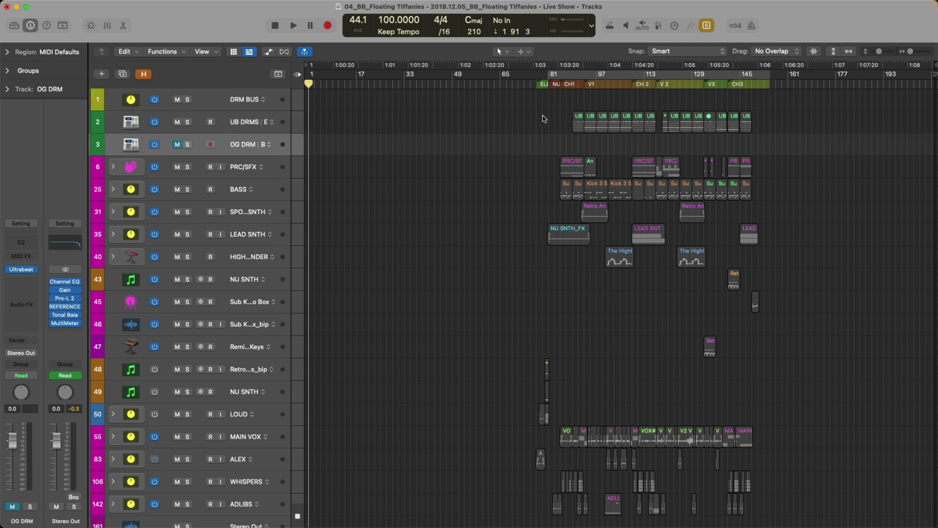
drag(542, 118, 767, 119)
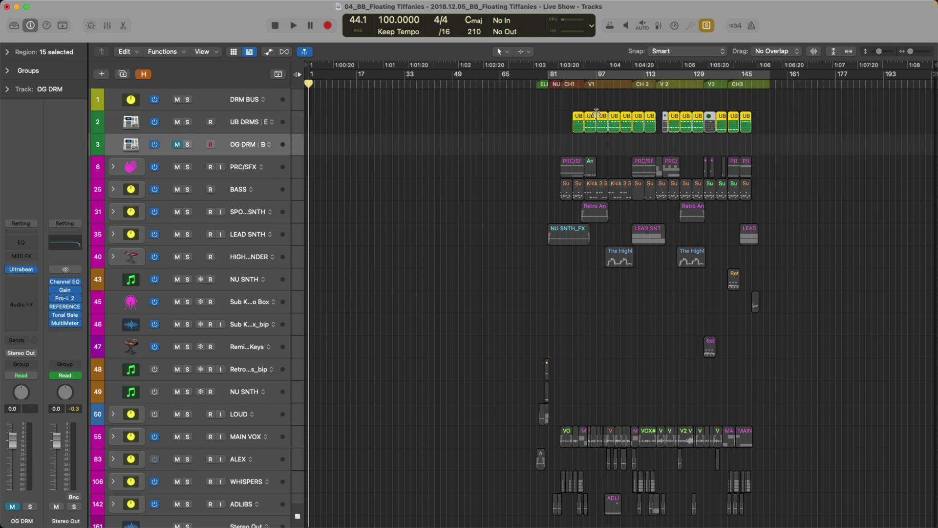
drag(602, 118, 577, 139)
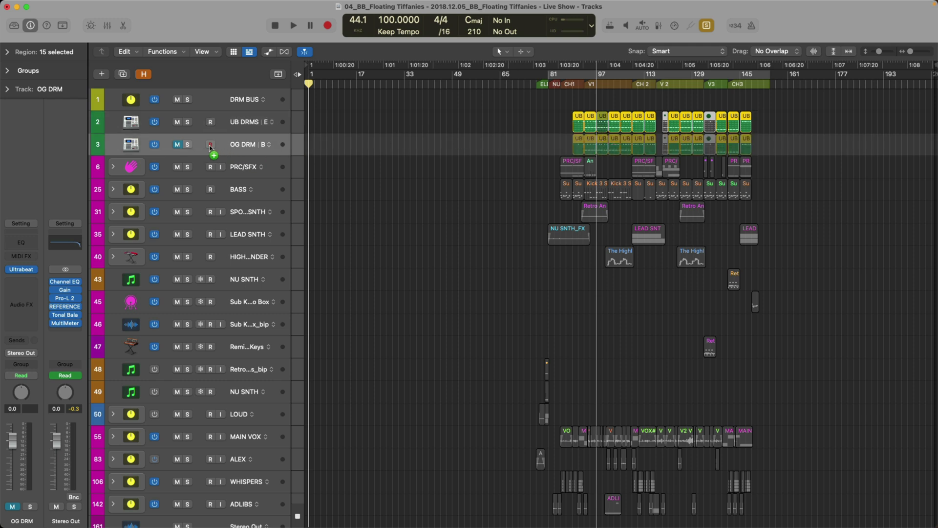
Solo OG DRM and audition the copied drums from bar 89
click(187, 144)
drag(516, 122, 819, 198)
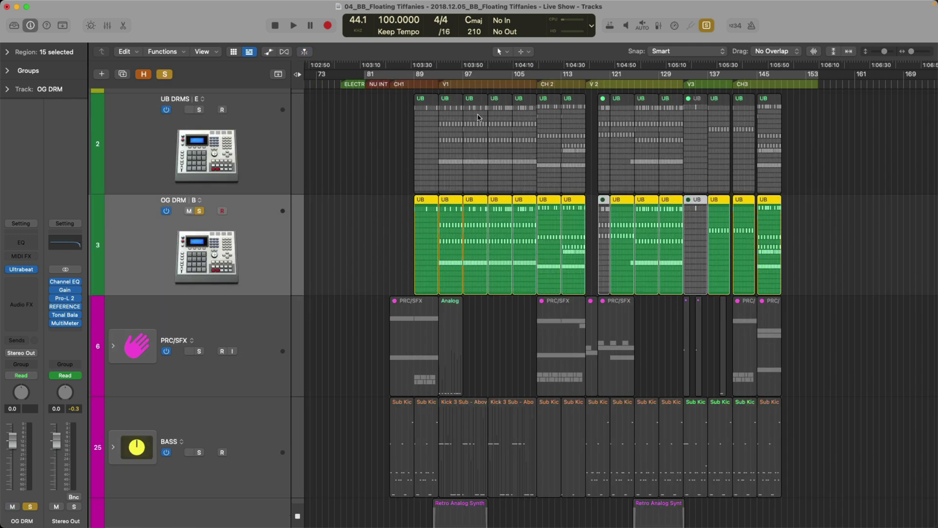
click(414, 84)
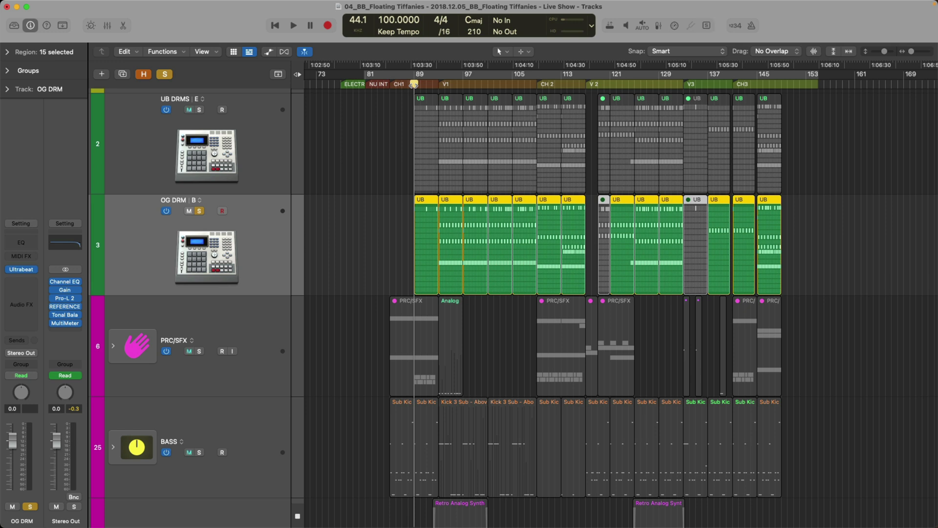
key(space)
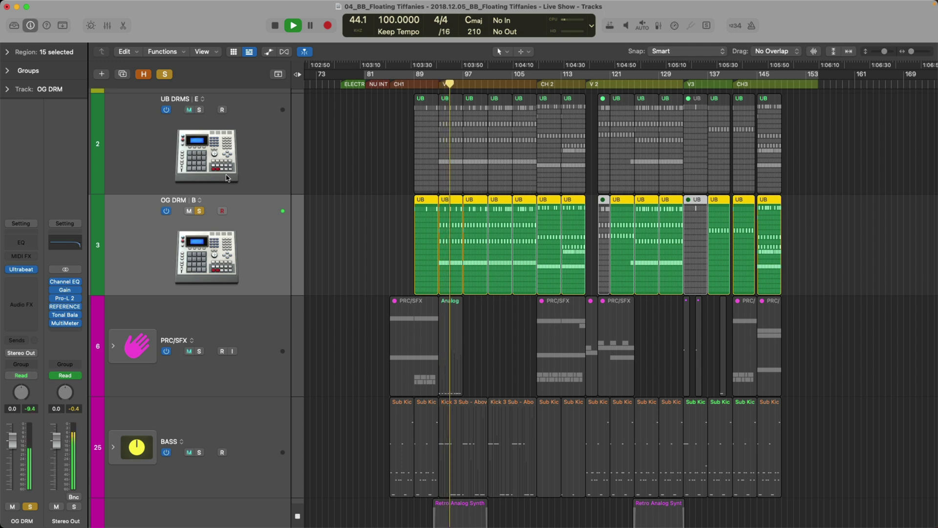
drag(414, 98, 498, 293)
scroll(464, 282, right, 3)
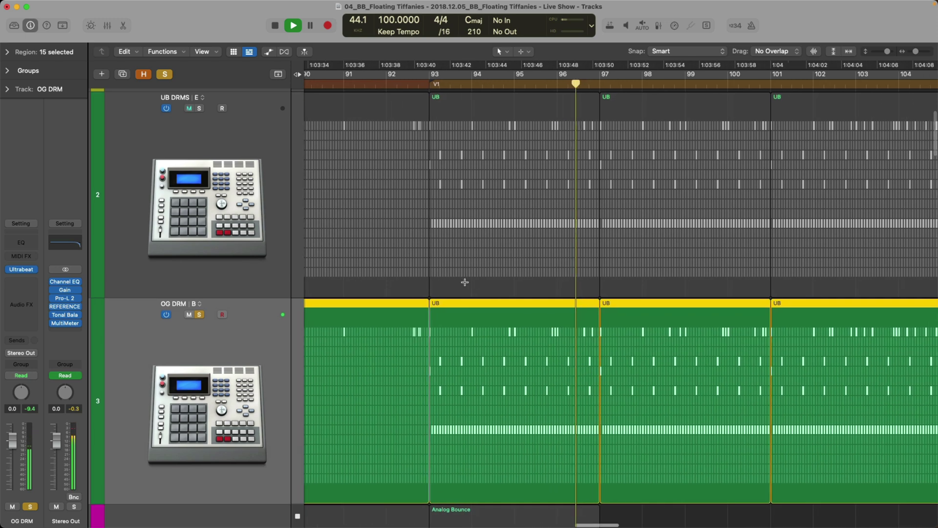
key(space)
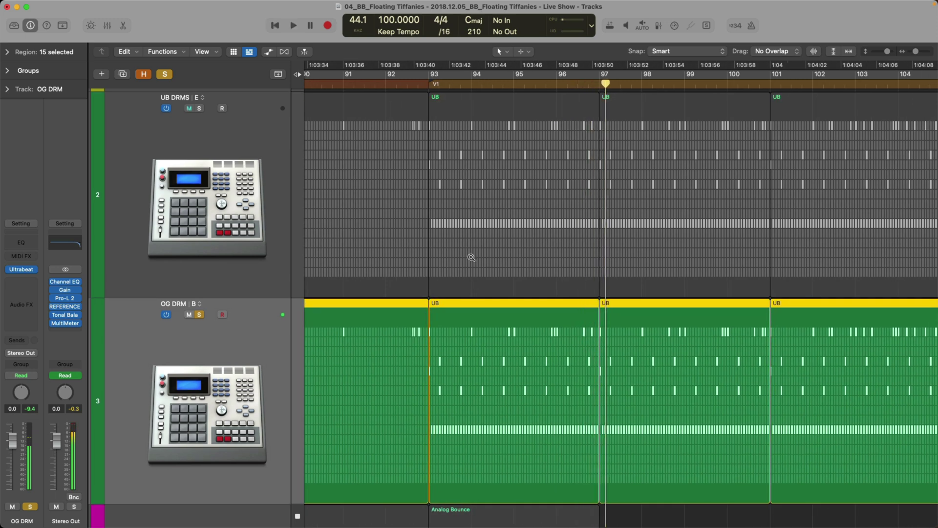
ctrl+alt+click(470, 257)
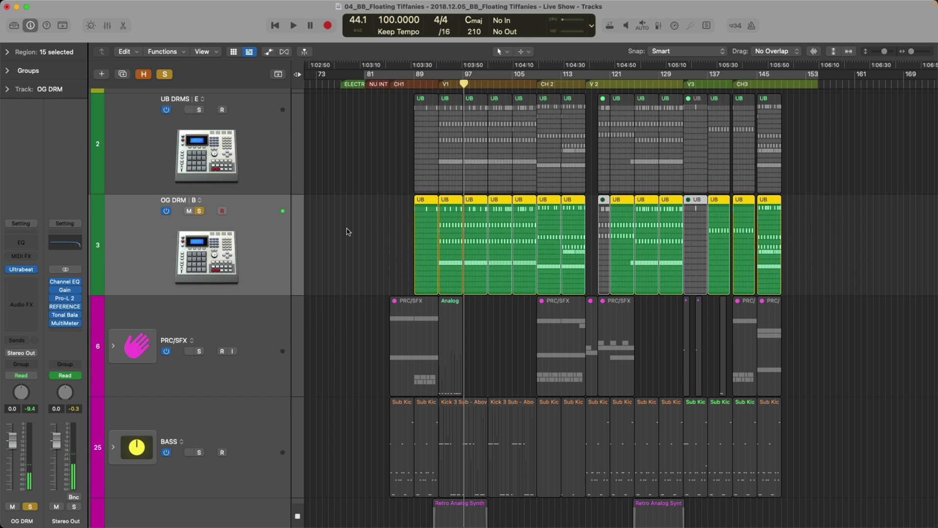
Unsolo OG DRM, then show the browser panel in the BB_Whats Sleep_Avery project
click(200, 210)
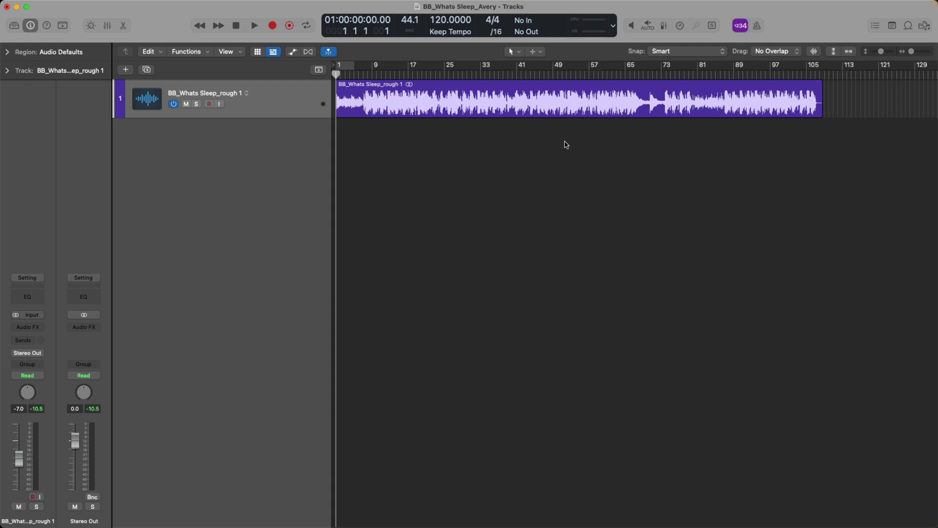
key(f)
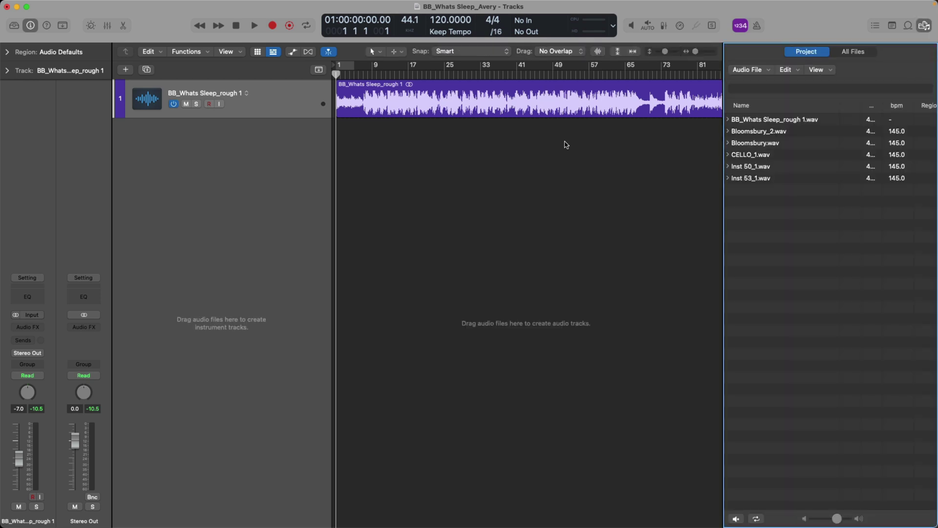
click(924, 25)
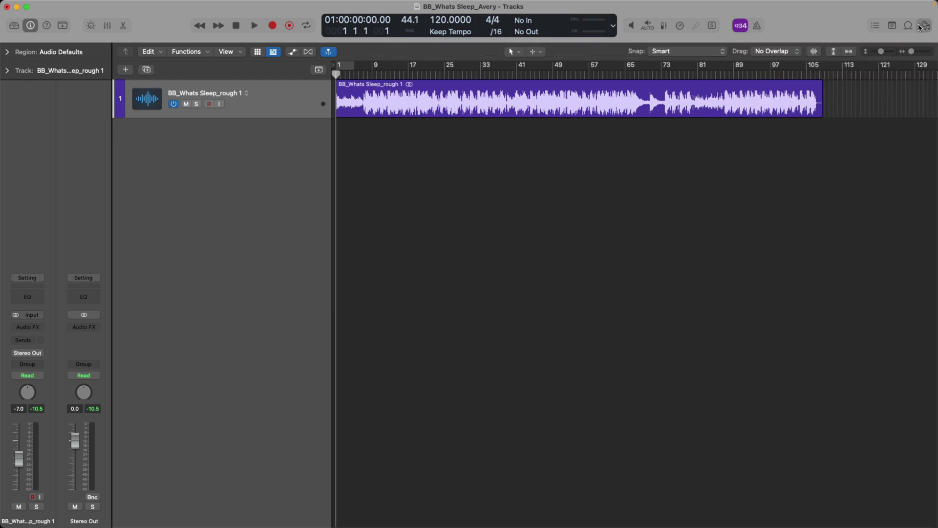
click(924, 26)
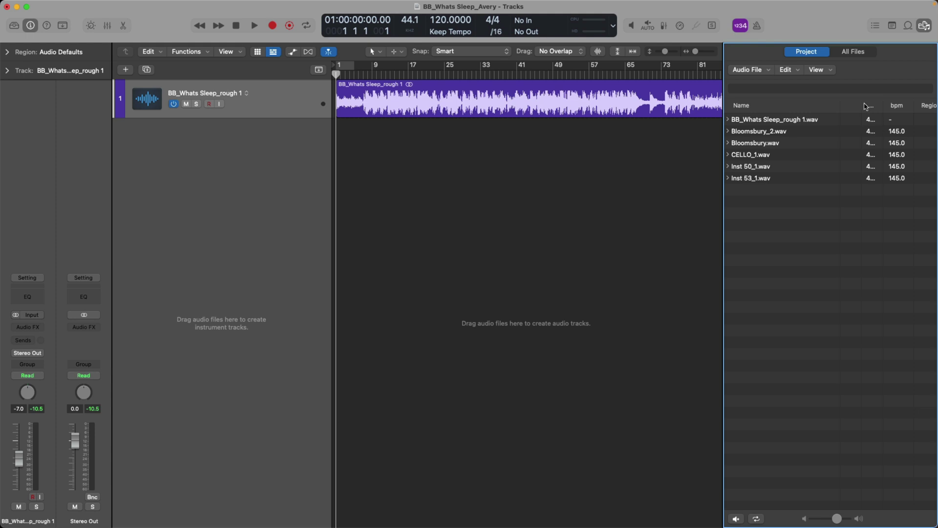
Browse G-Drive USB Media > Current > BB - Haunted Mansions > BB_LP2 > 2021.04.14_BB_Whats Sleep
click(852, 52)
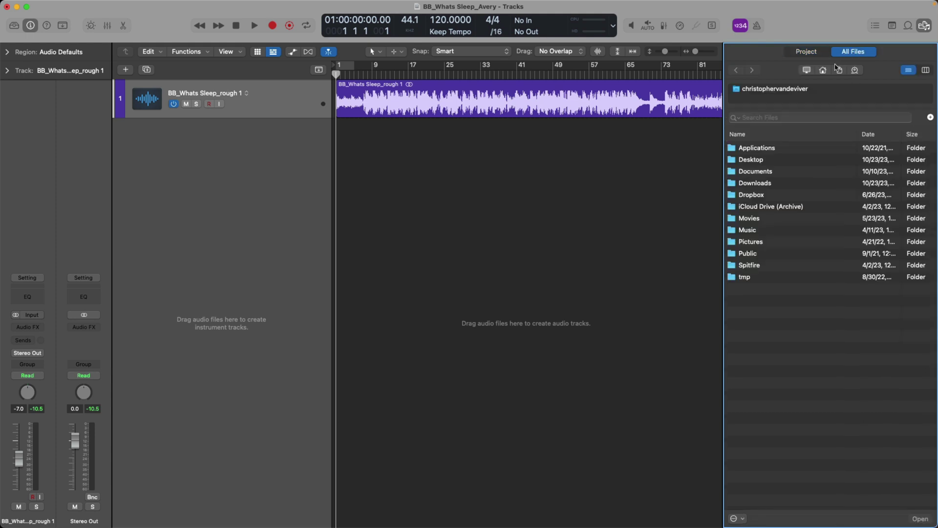
click(809, 71)
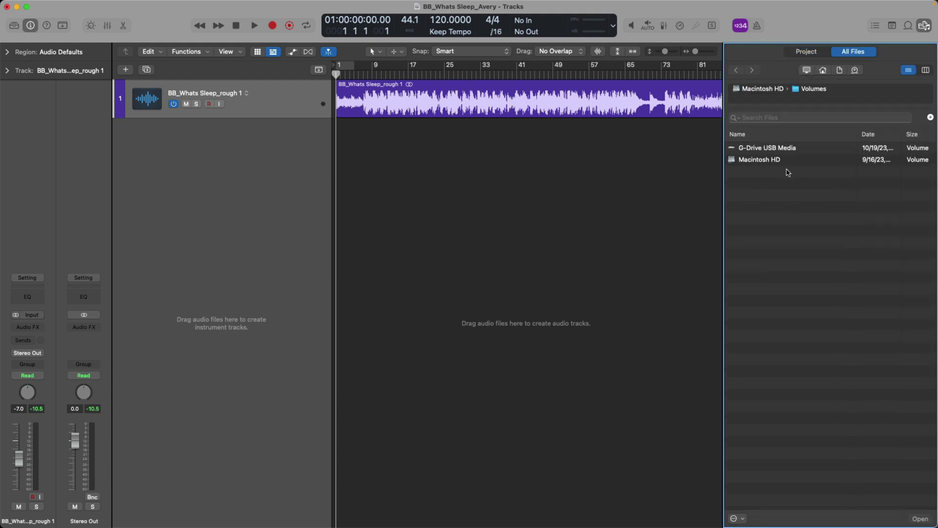
click(791, 151)
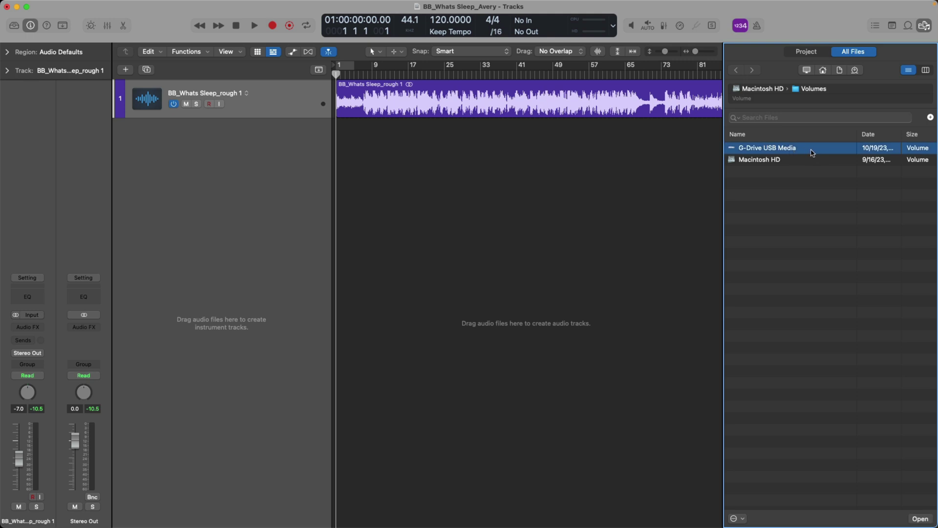
double_click(812, 152)
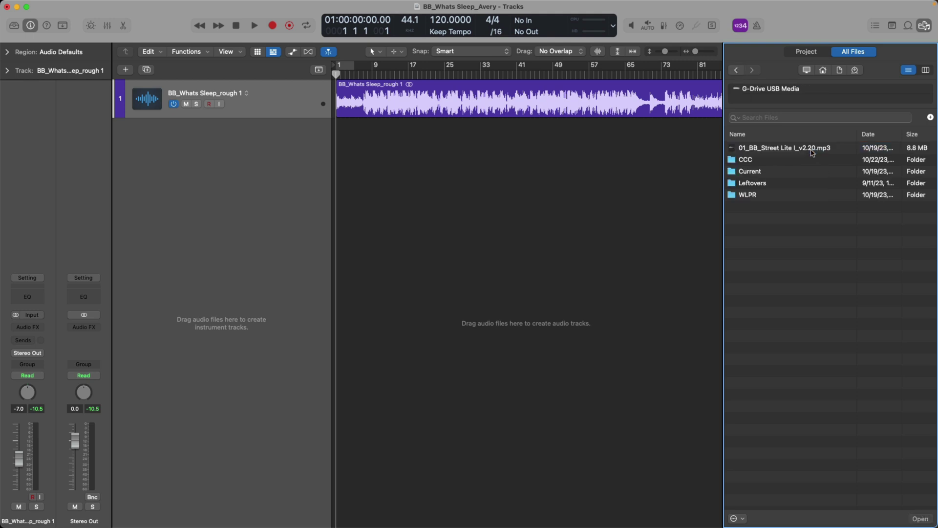
double_click(777, 172)
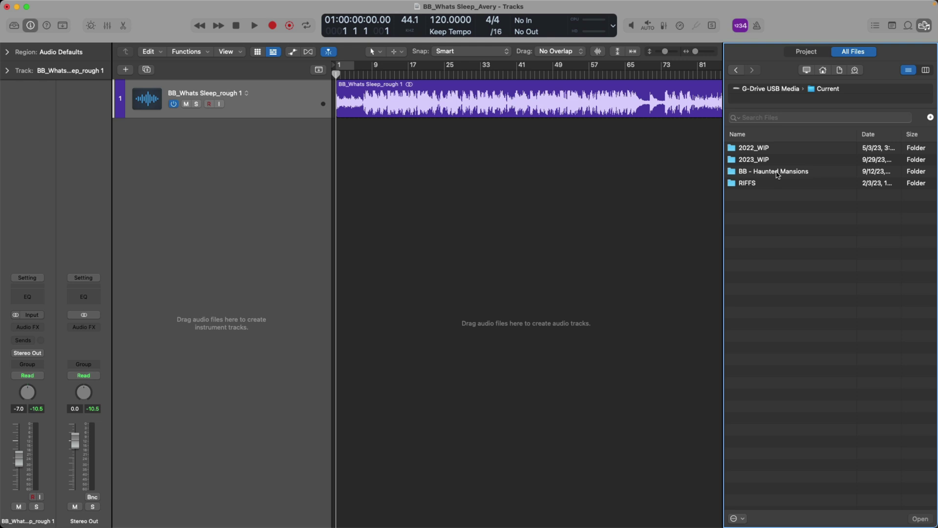
double_click(777, 173)
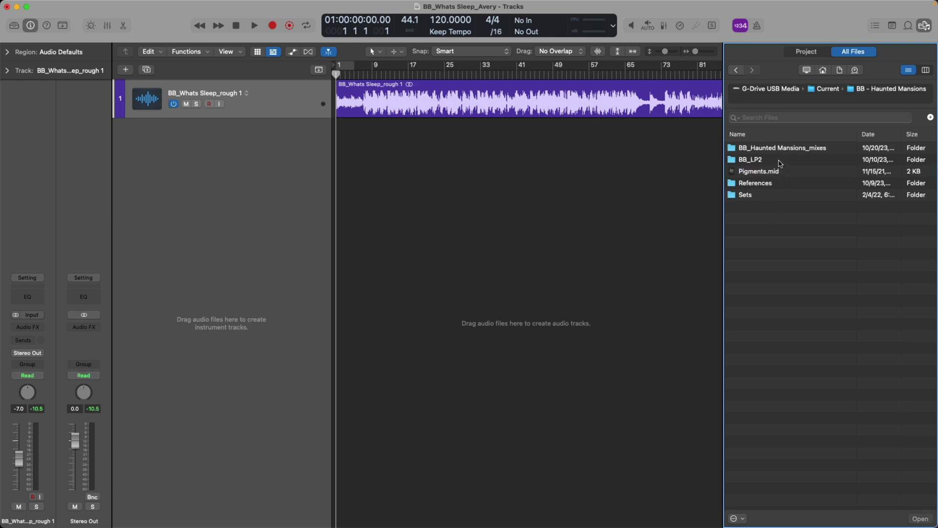
double_click(780, 161)
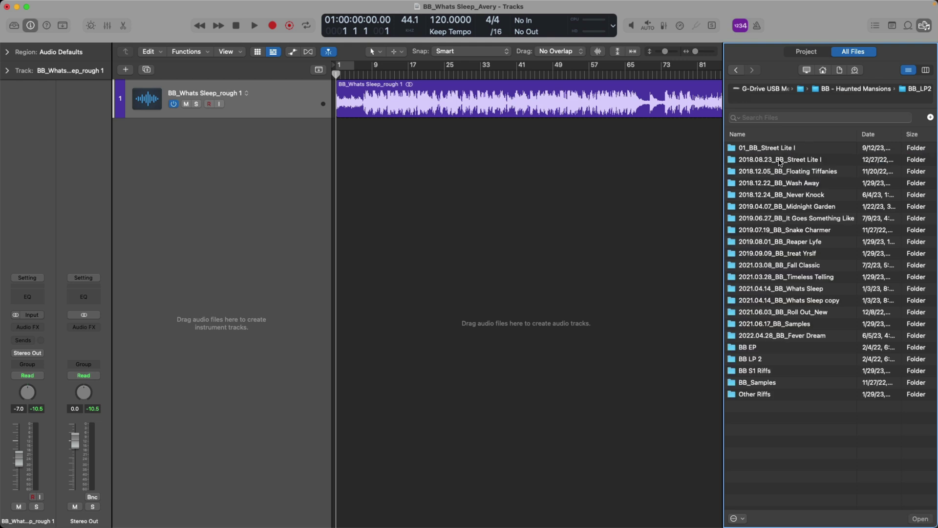
click(777, 289)
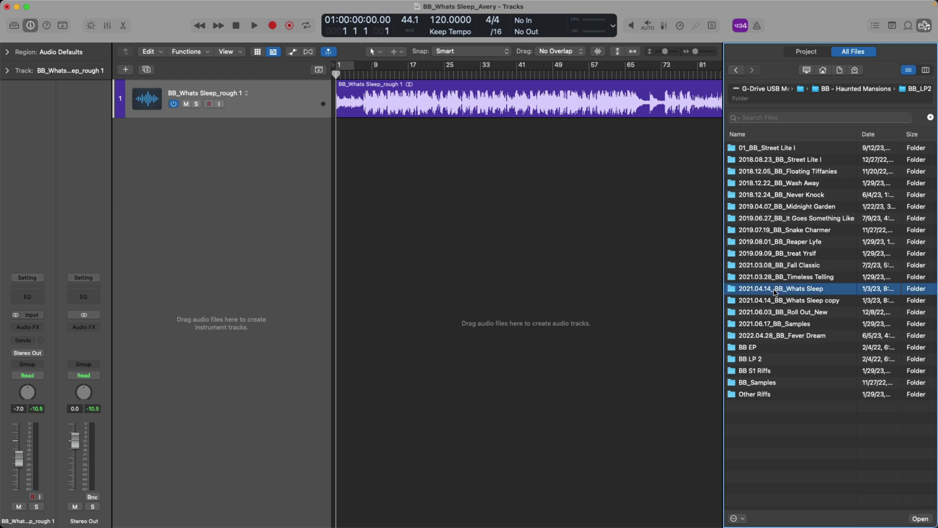
double_click(775, 292)
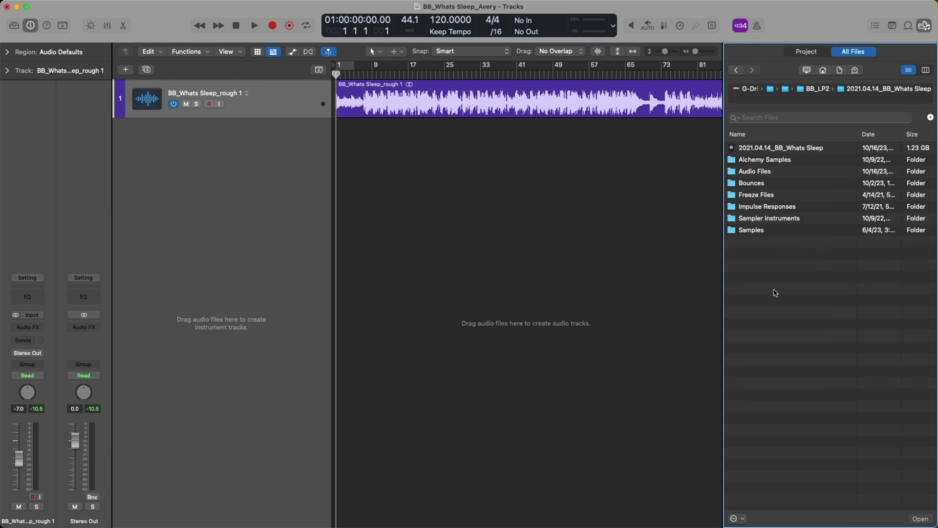
Open the Whats Sleep project file and pick its #Live alternative to list tracks
double_click(792, 150)
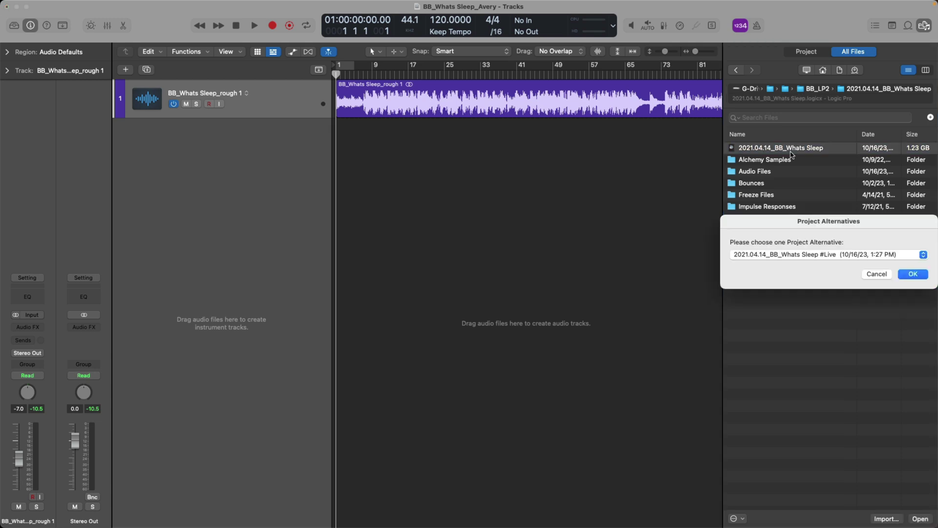
click(819, 254)
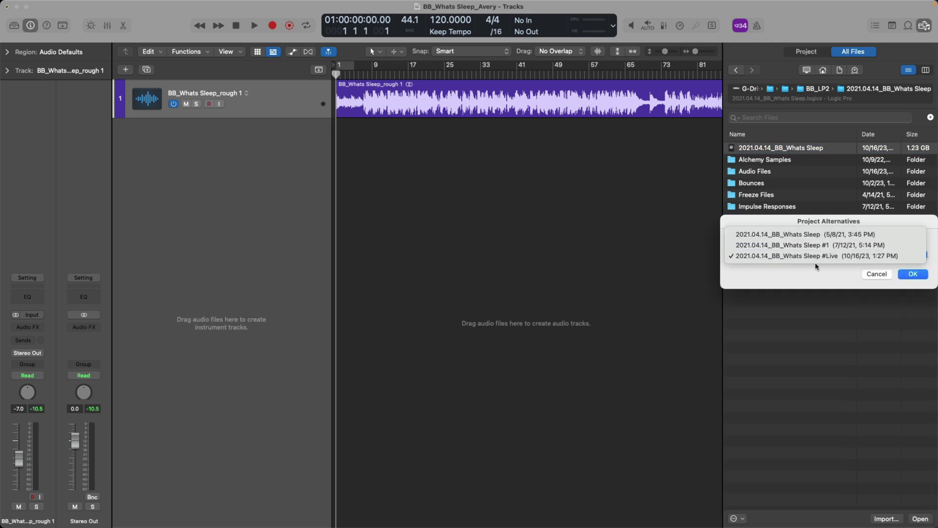
click(815, 271)
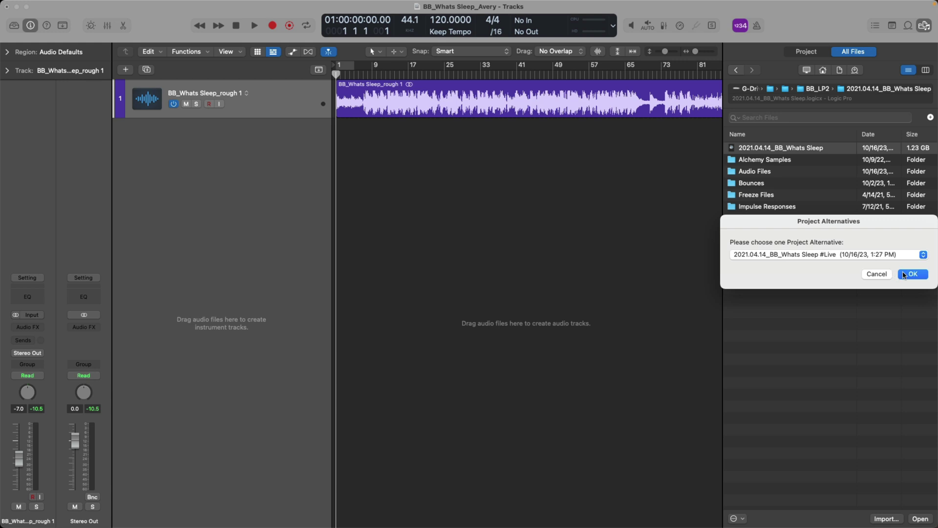
click(904, 274)
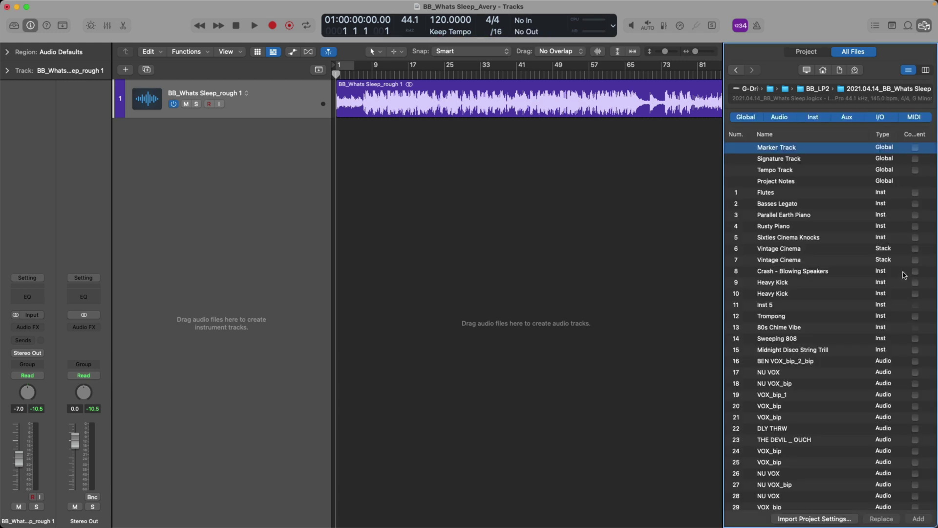
Select the Bloomsbury string tracks through Cellos, plus Inst 50, Inst 53, Inst 52 and CELLO
scroll(845, 272, down, 15)
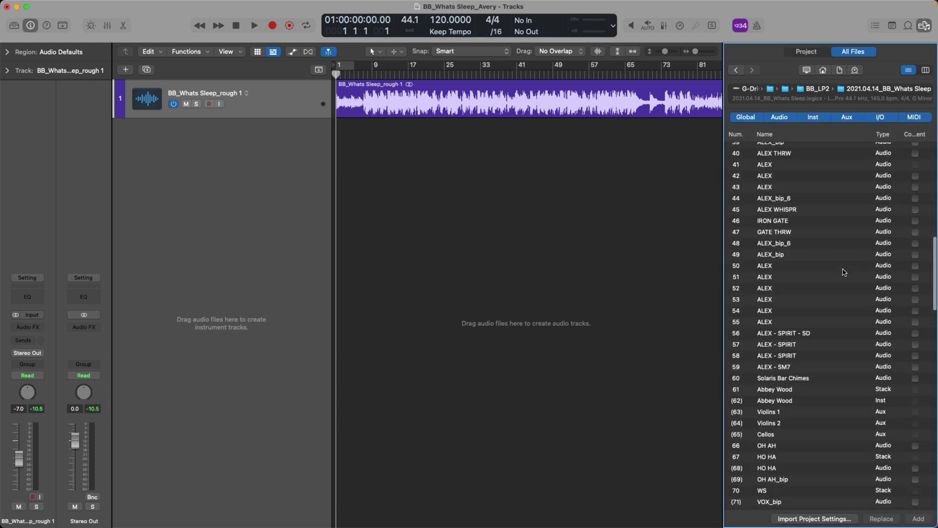
scroll(845, 272, down, 8)
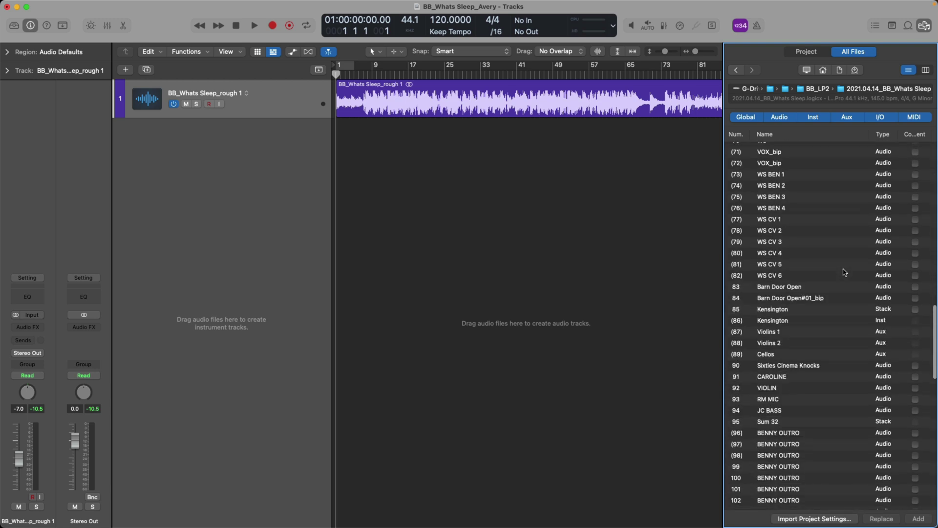
scroll(845, 272, down, 5)
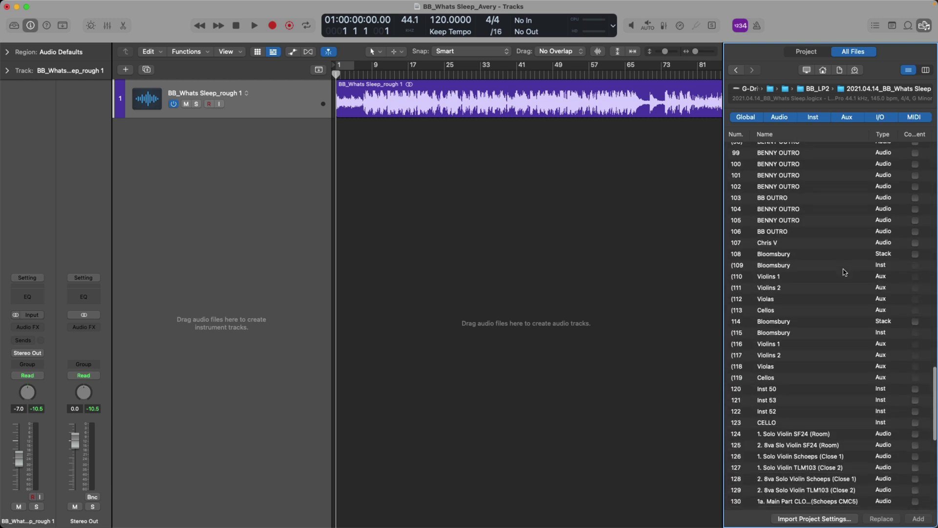
click(784, 322)
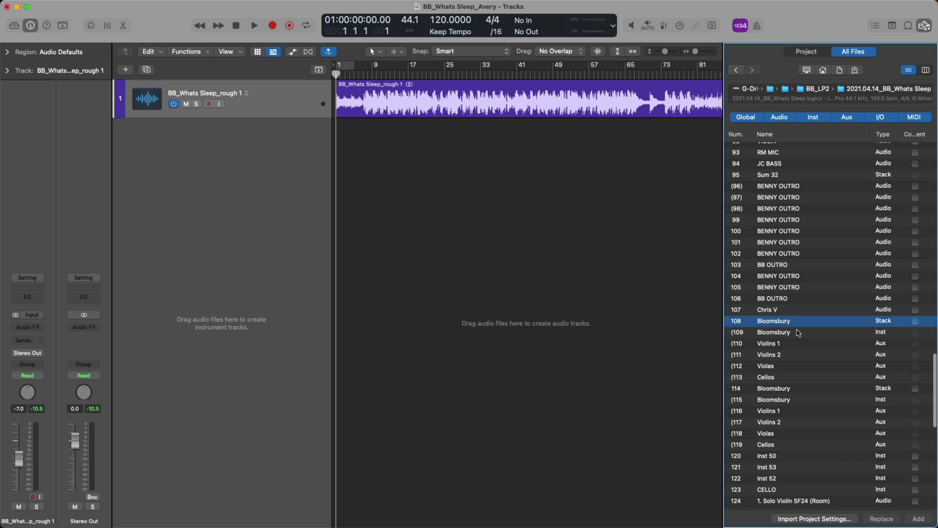
shift+click(792, 377)
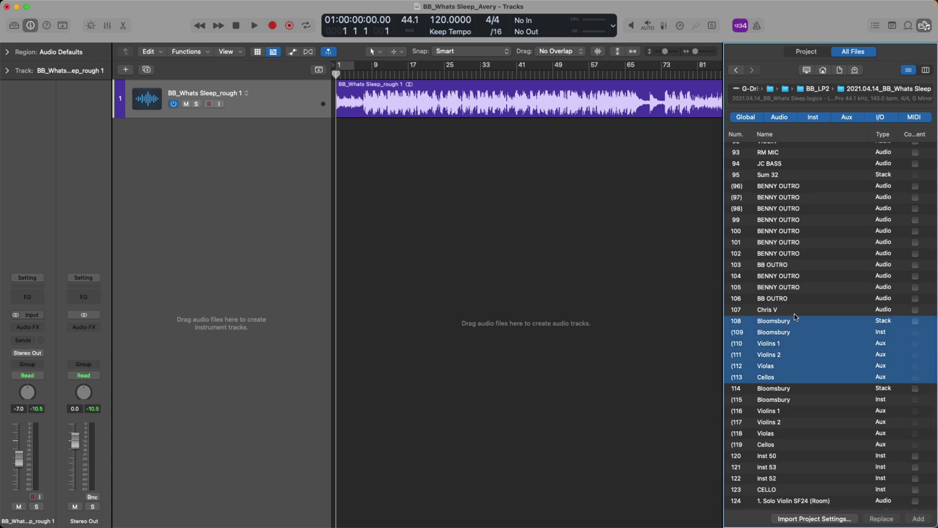
shift+click(803, 388)
shift+click(805, 398)
shift+click(804, 410)
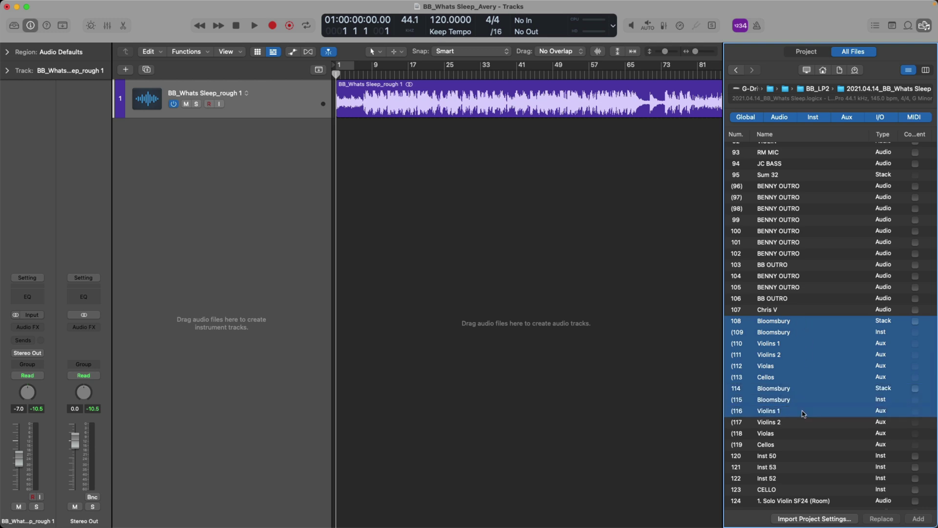
shift+click(805, 422)
shift+click(806, 434)
shift+click(806, 445)
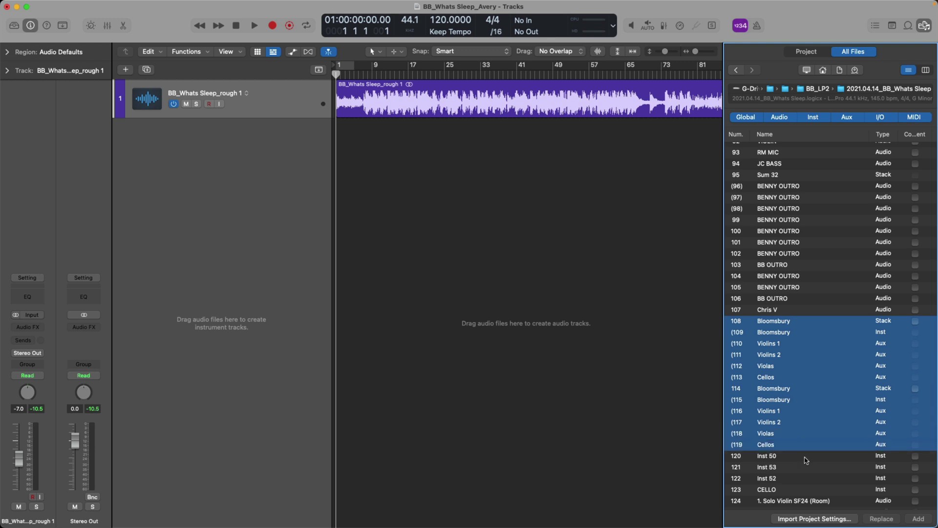
shift+click(806, 460)
shift+click(806, 468)
shift+click(807, 479)
shift+click(807, 489)
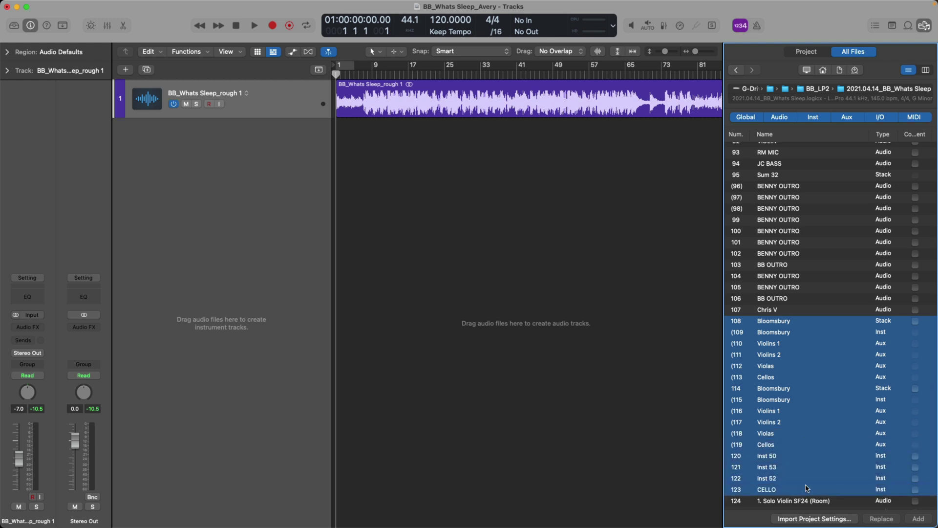
Tick Content, Plug-ins, I/O and Automation for the selected tracks
scroll(807, 473, right, 5)
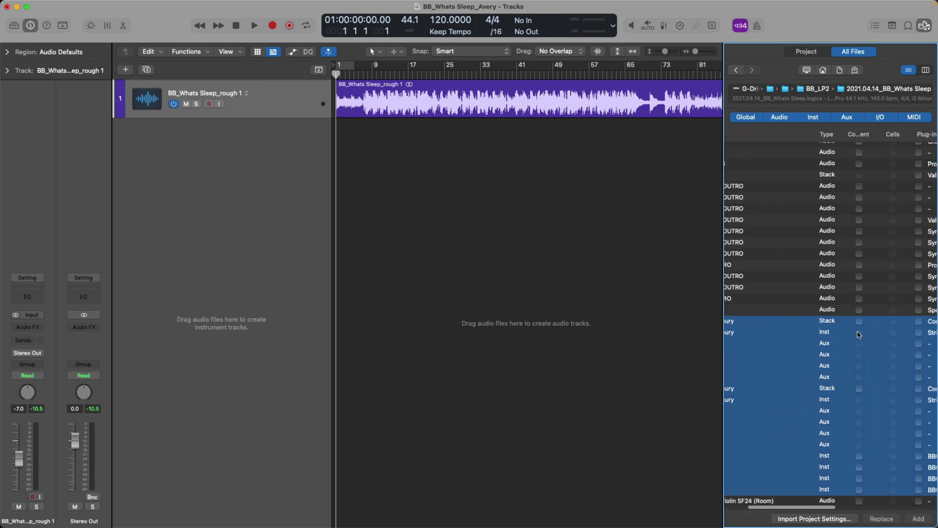
click(860, 323)
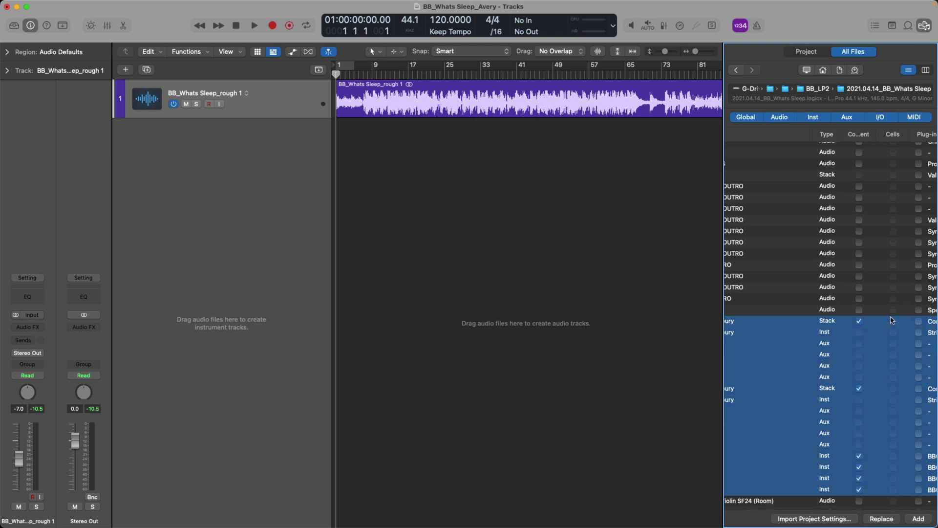
scroll(862, 325, right, 5)
click(778, 322)
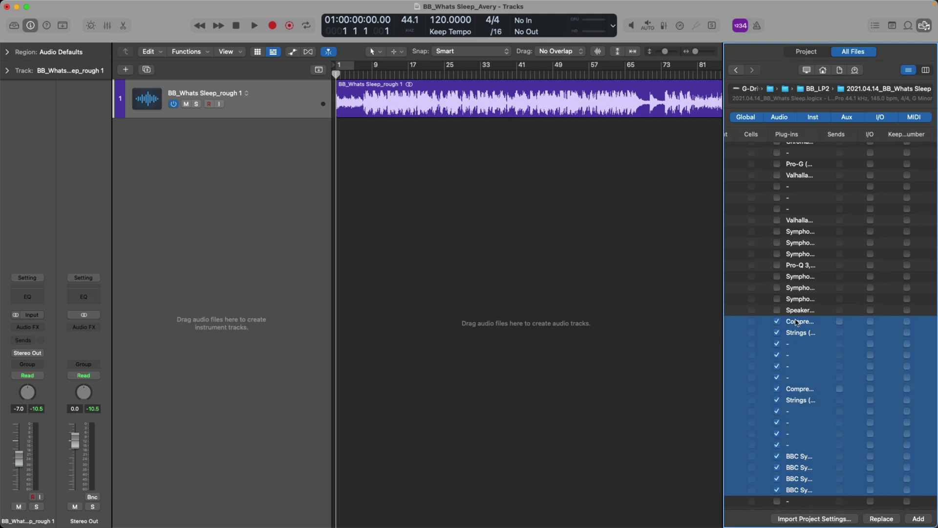
click(870, 322)
scroll(835, 284, right, 4)
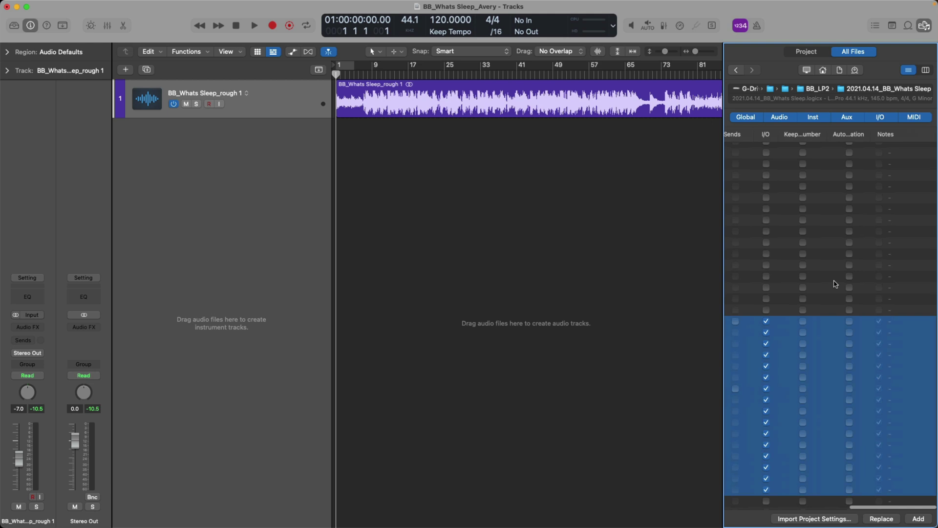
click(850, 321)
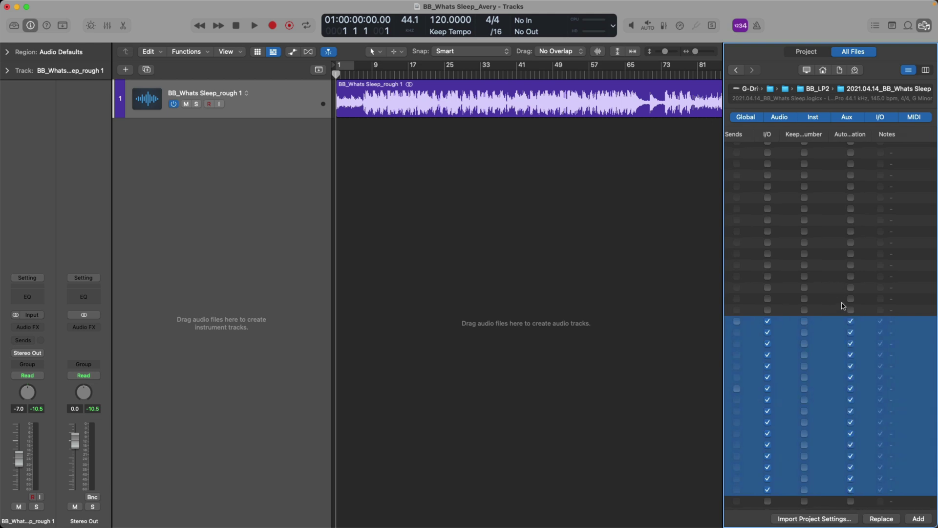
scroll(833, 292, up, 2)
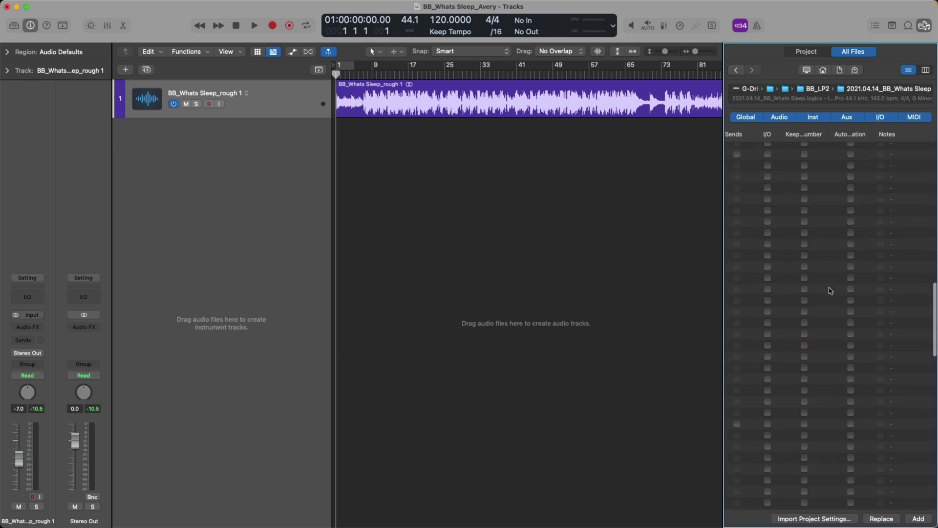
scroll(829, 291, left, 5)
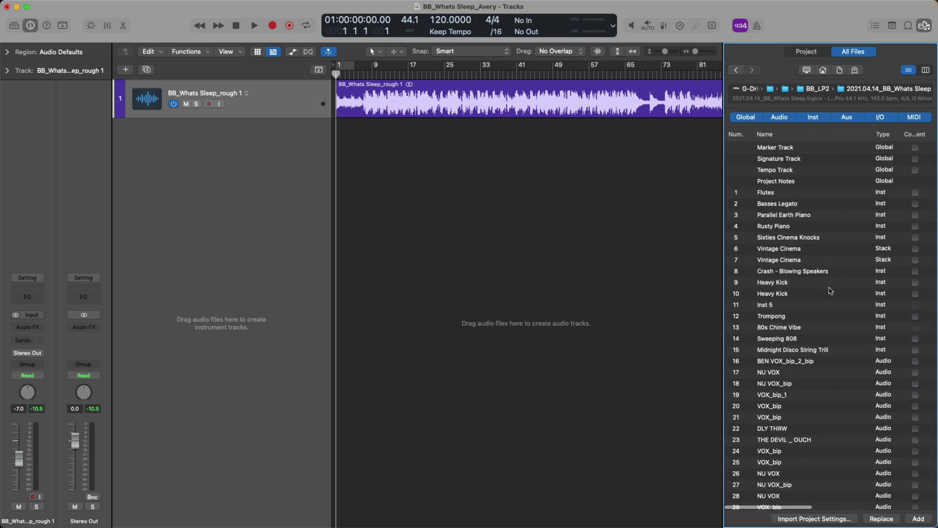
scroll(827, 245, right, 2)
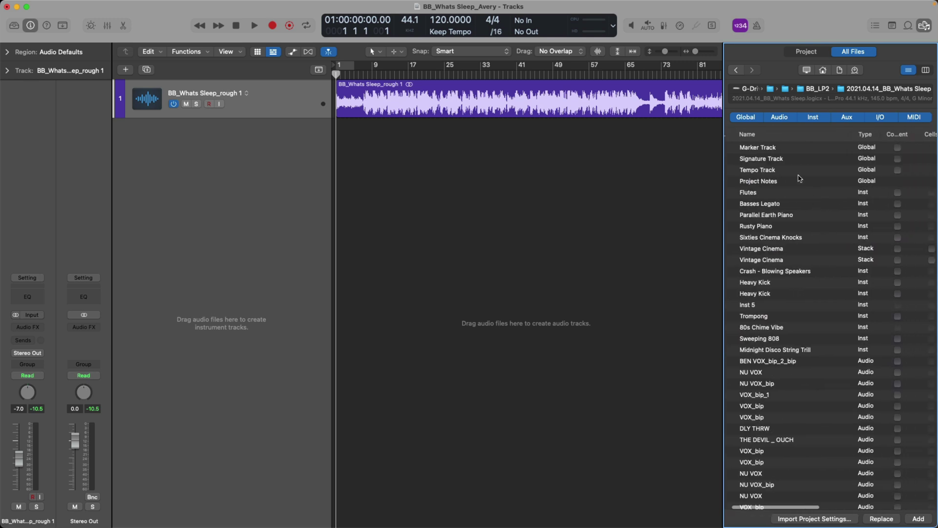
Include the Tempo Track and Marker Track content, then start the import with Add
click(897, 169)
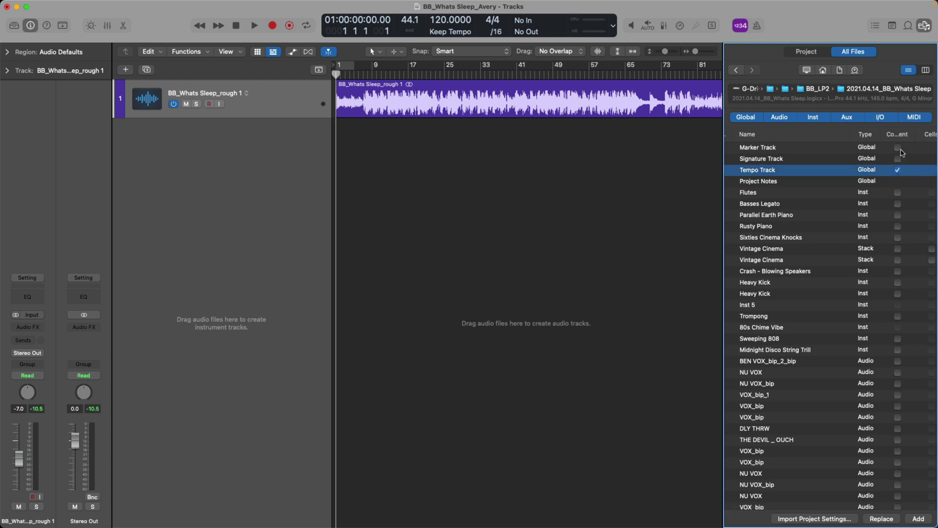
click(898, 147)
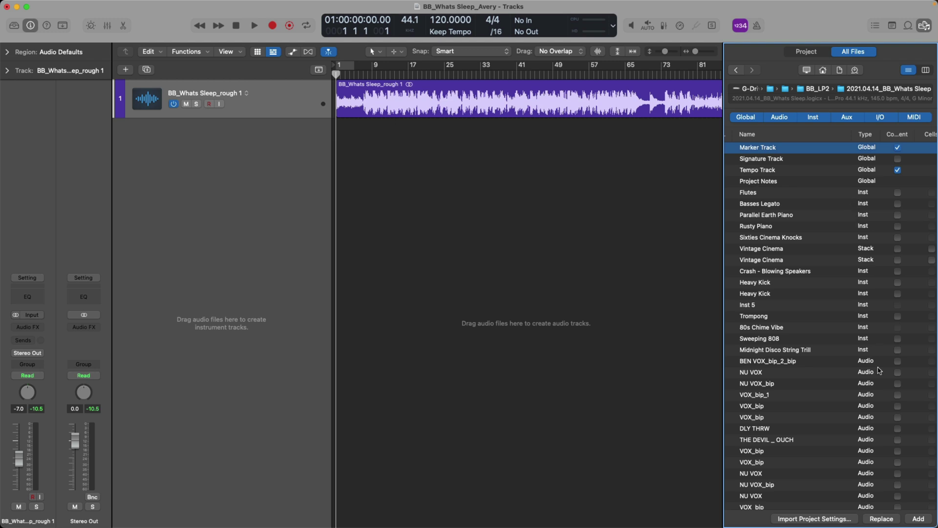
click(912, 520)
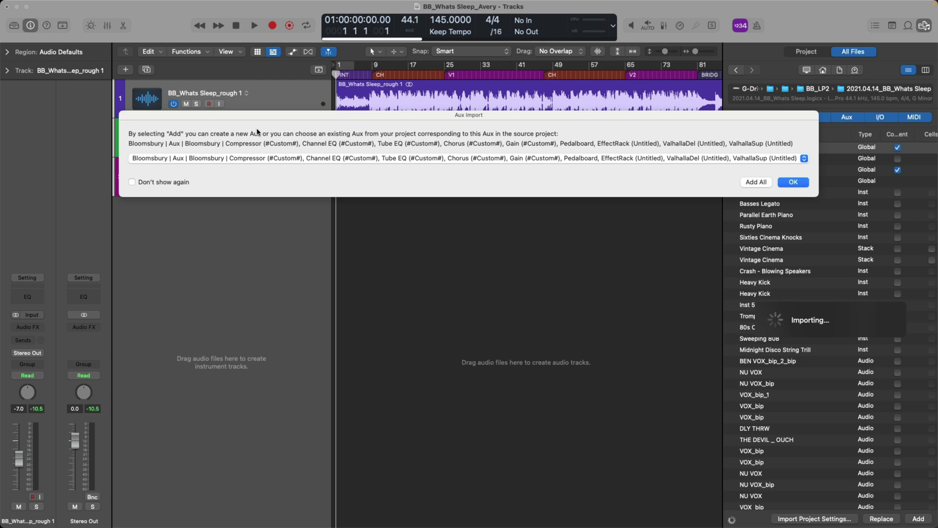
Keep the existing Bloomsbury aux mapping, confirm it, and create new auxes for the remaining prompts
click(284, 158)
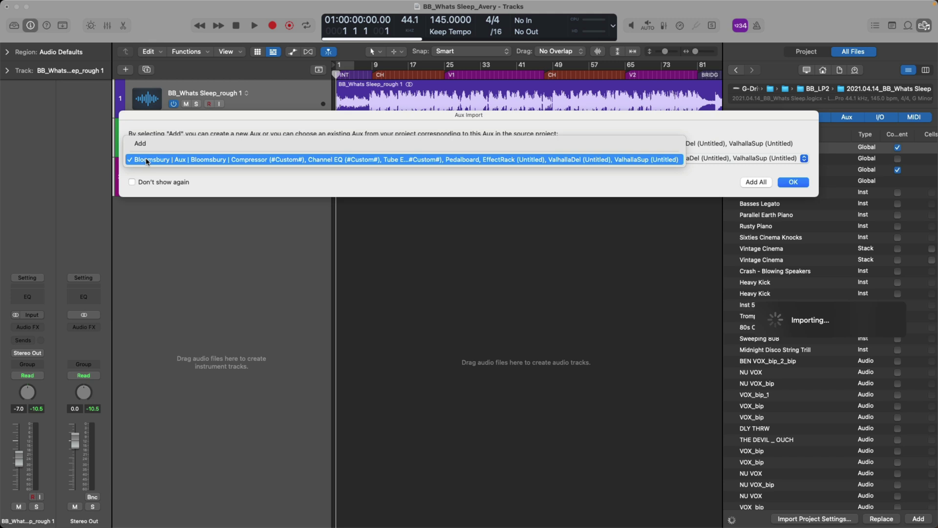
click(183, 160)
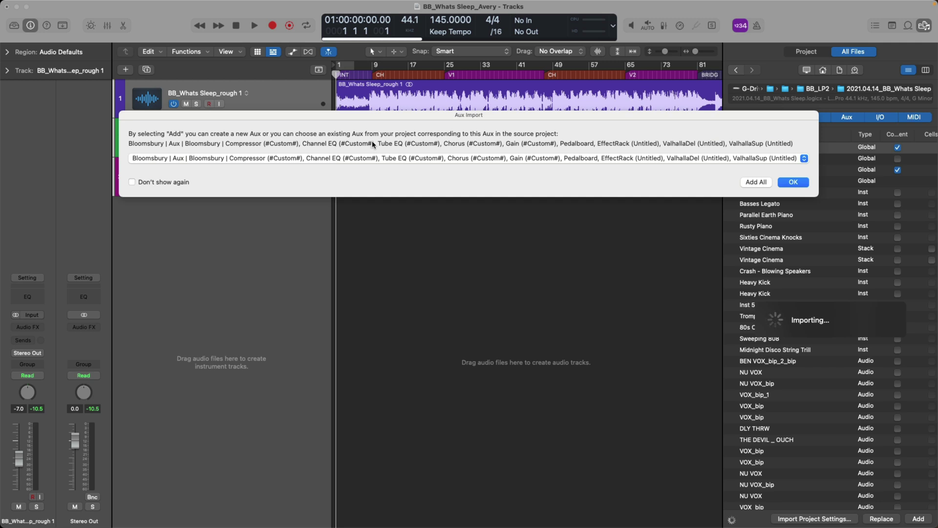
click(793, 182)
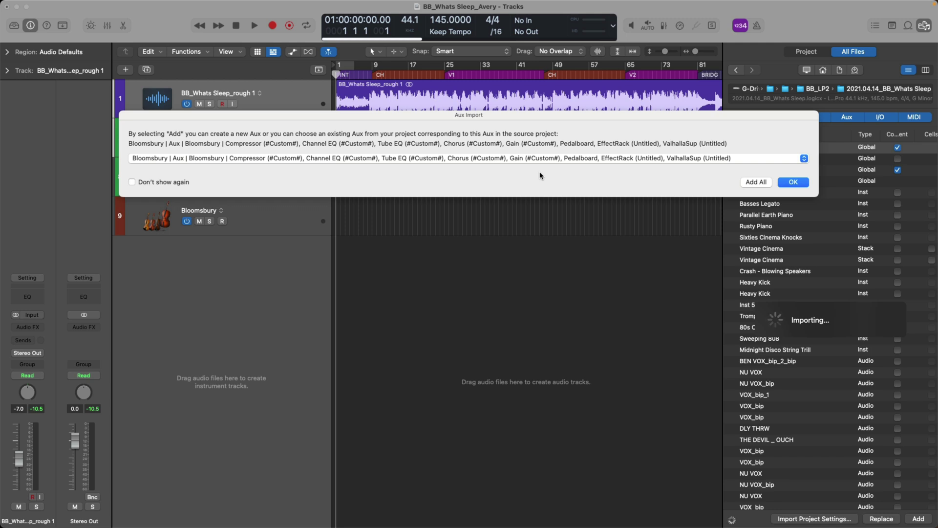
click(749, 182)
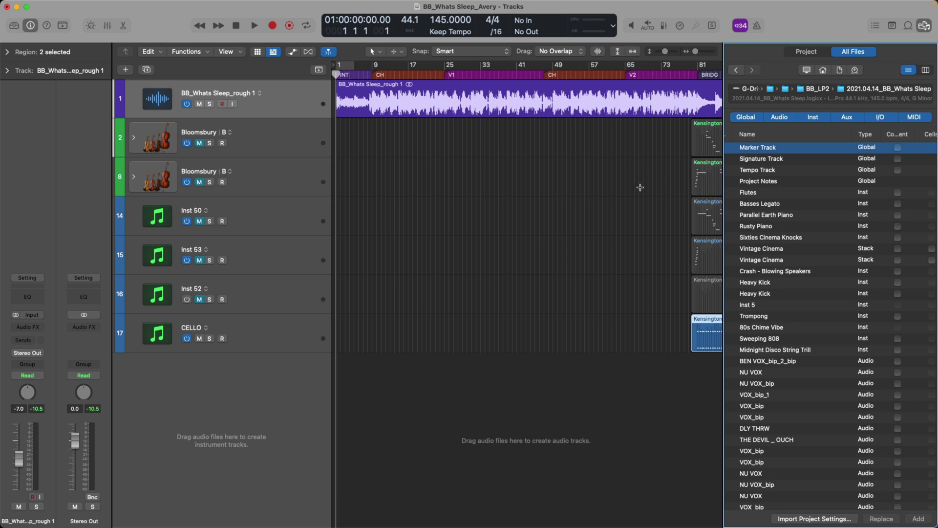
Hide the file browser, show the global tracks, and select the imported string tracks
key(f)
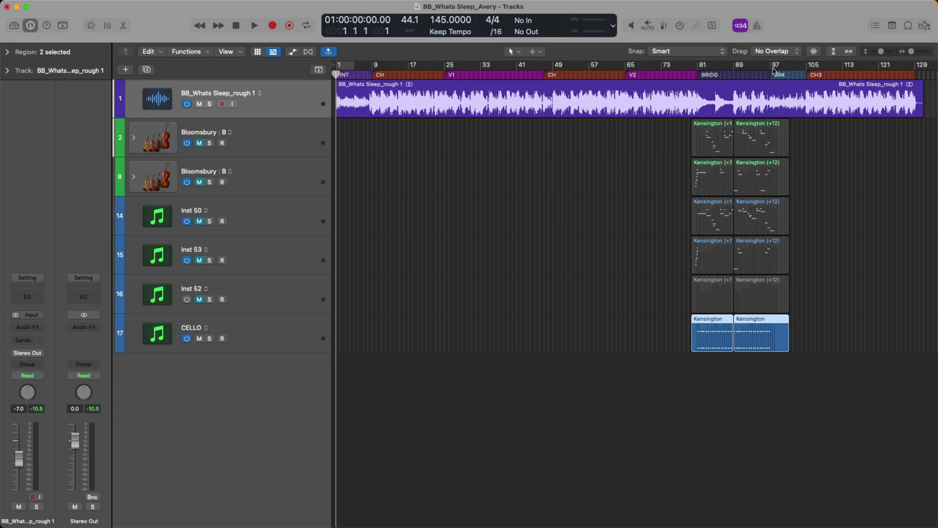
click(319, 70)
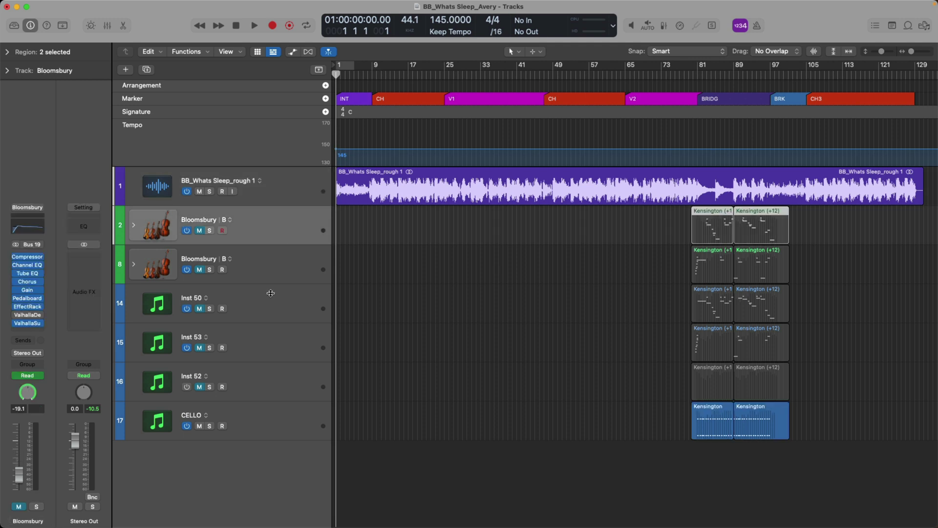
click(298, 217)
shift+click(277, 389)
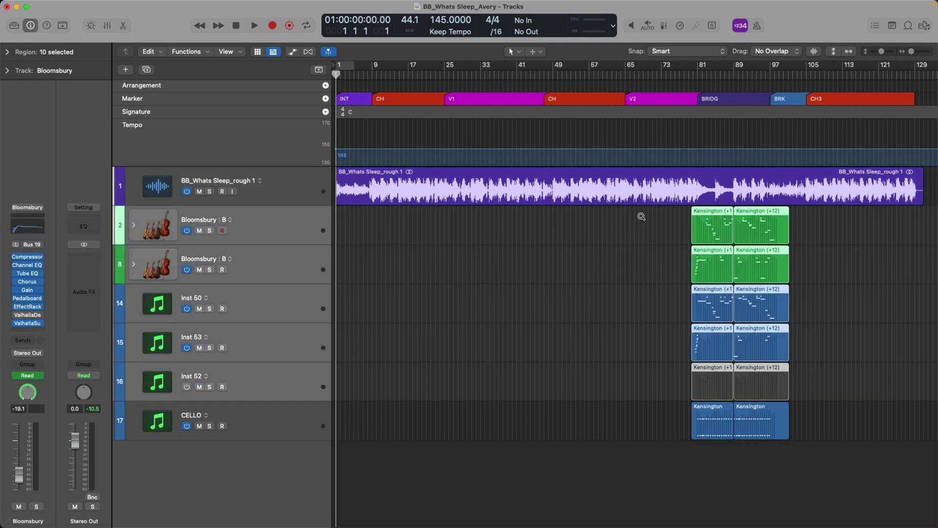
Zoom to fit the selected string regions and toggle solo on and back off
key(z)
click(210, 488)
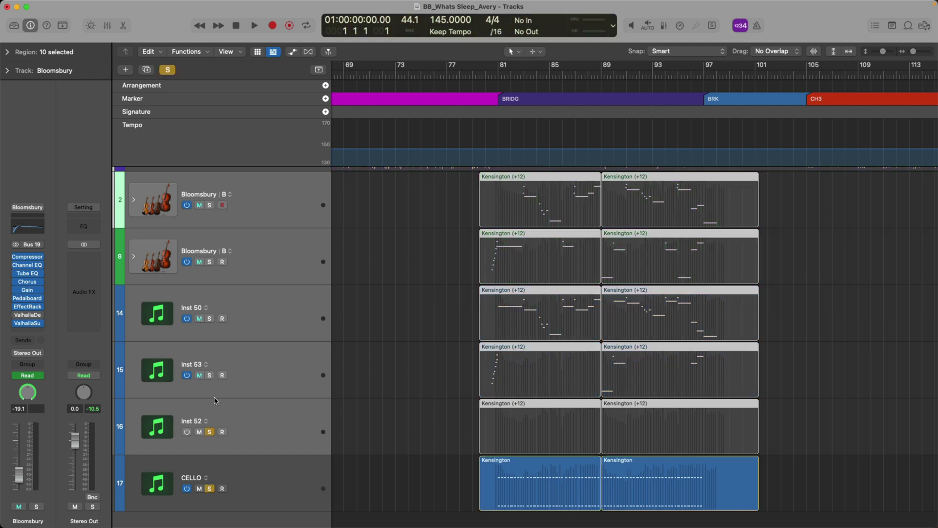
key(s)
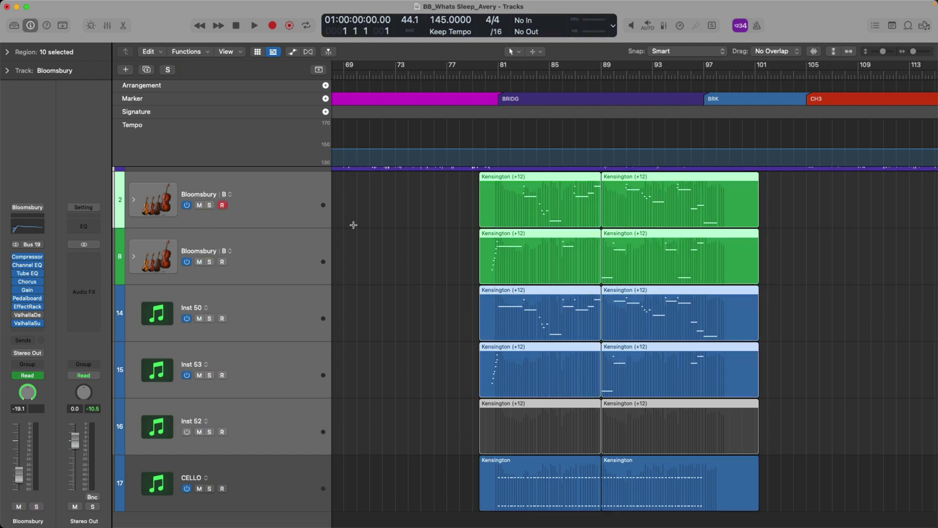
scroll(441, 261, up, 2)
scroll(441, 261, down, 1)
Play back the strings with the rough bounce from bar 80, stopping at bar 89
click(487, 77)
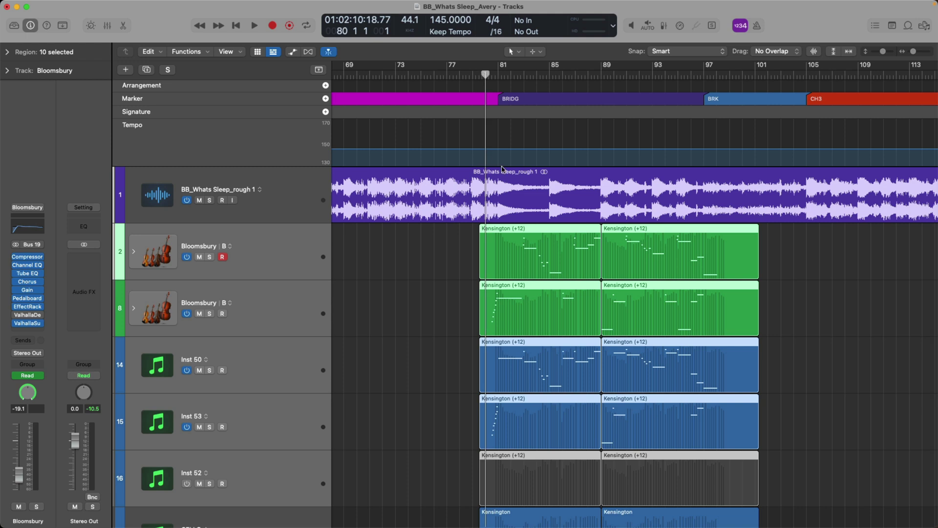
key(space)
scroll(524, 251, down, 3)
scroll(491, 284, up, 2)
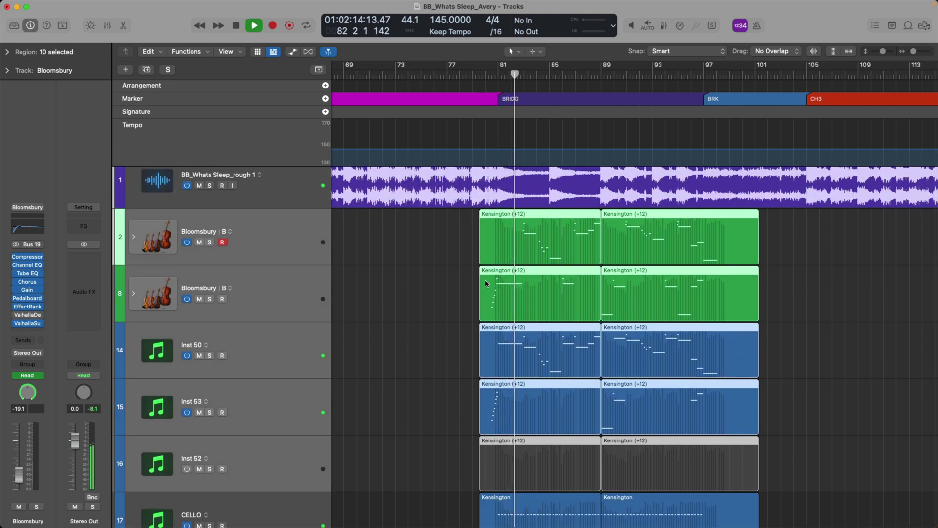
scroll(482, 279, down, 5)
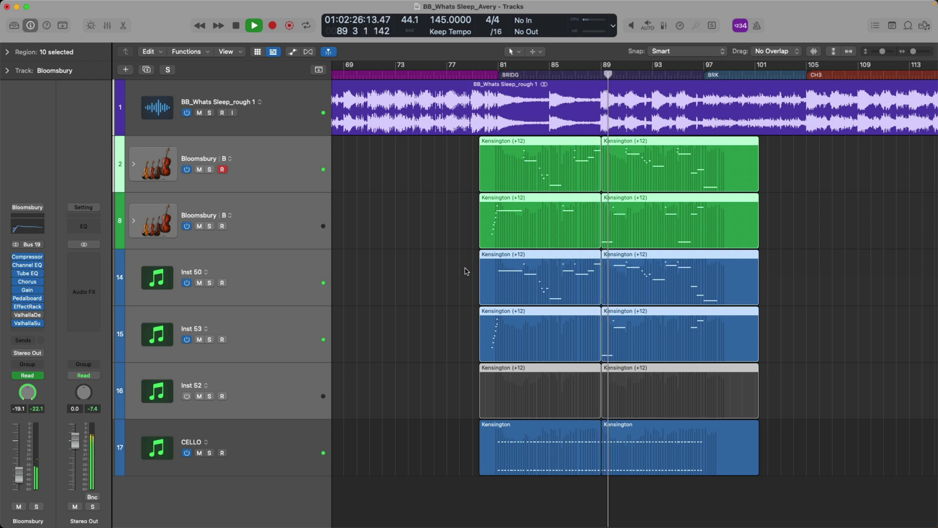
key(space)
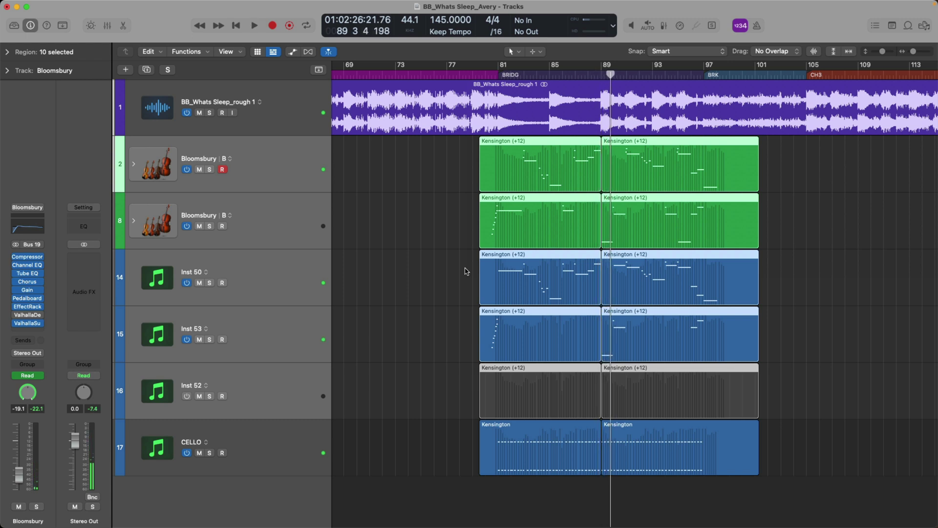